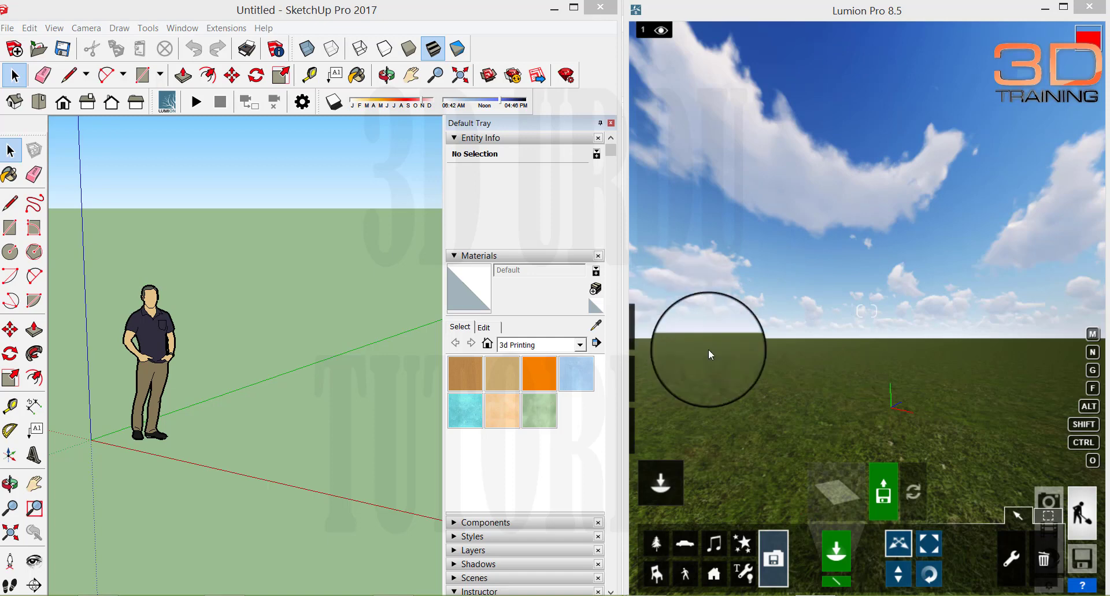
# - Delete the default human figure and import the house model, placing it near the origin
pyautogui.moveTo(81, 244); pyautogui.dragTo(228, 515)
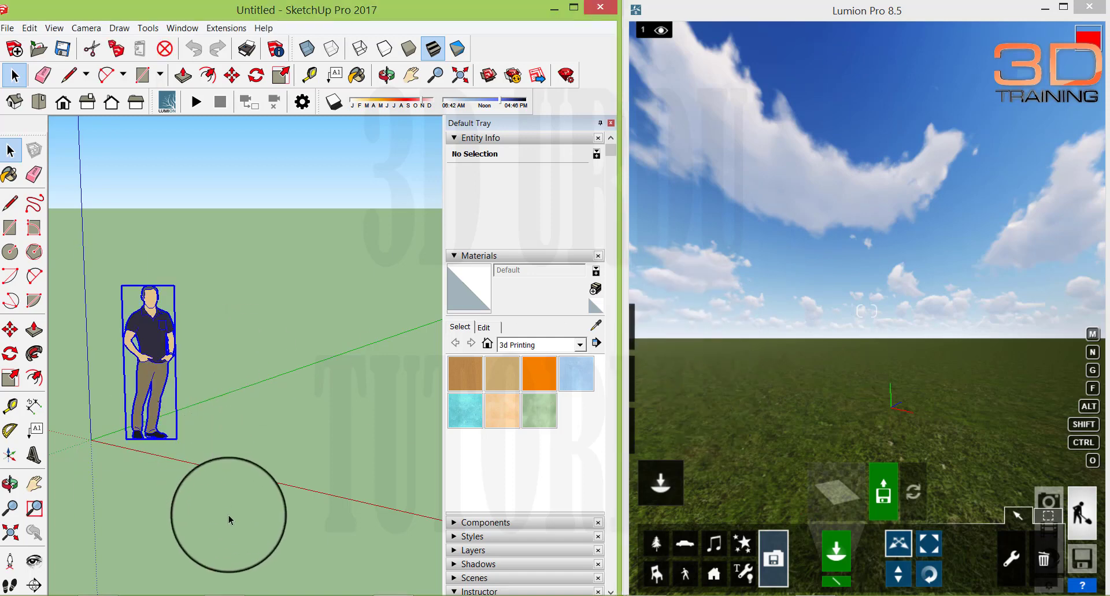
pyautogui.press('Delete')
pyautogui.click(8, 28)
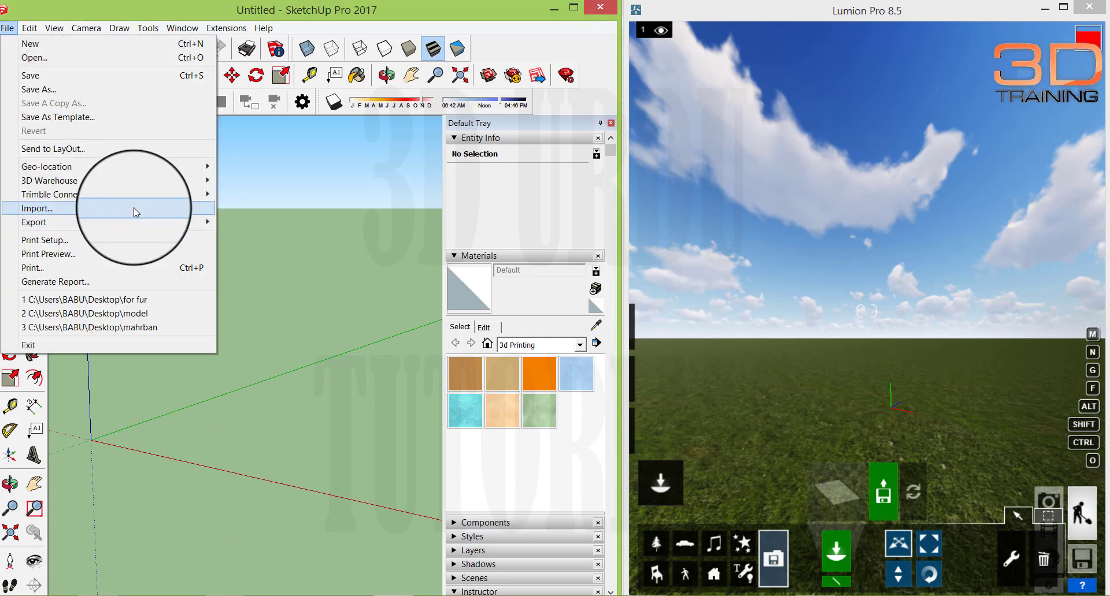
pyautogui.click(136, 212)
pyautogui.doubleClick(300, 295)
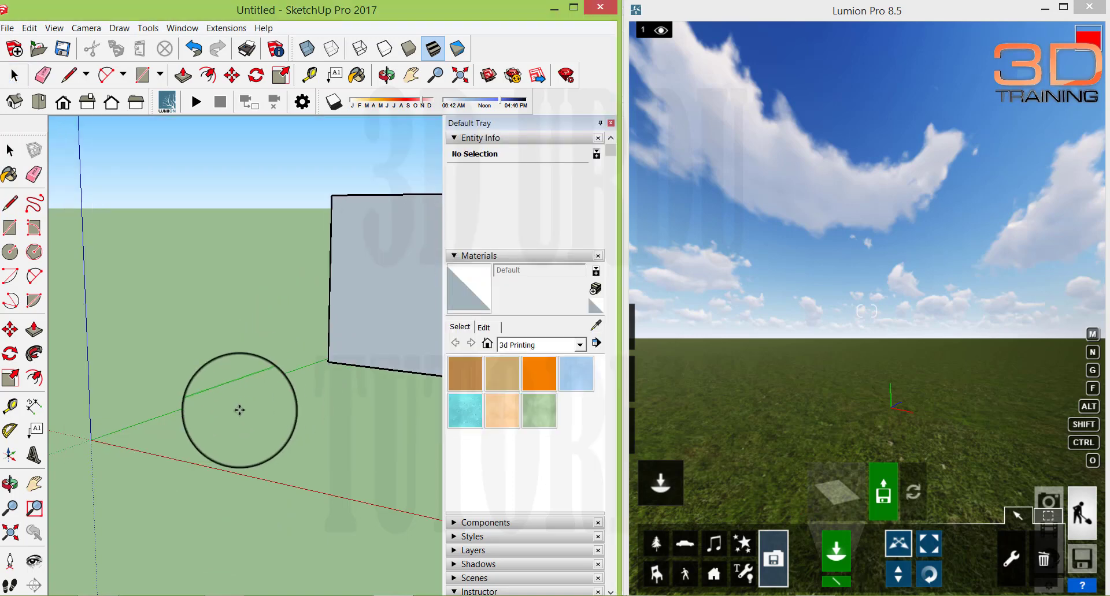
pyautogui.click(78, 468)
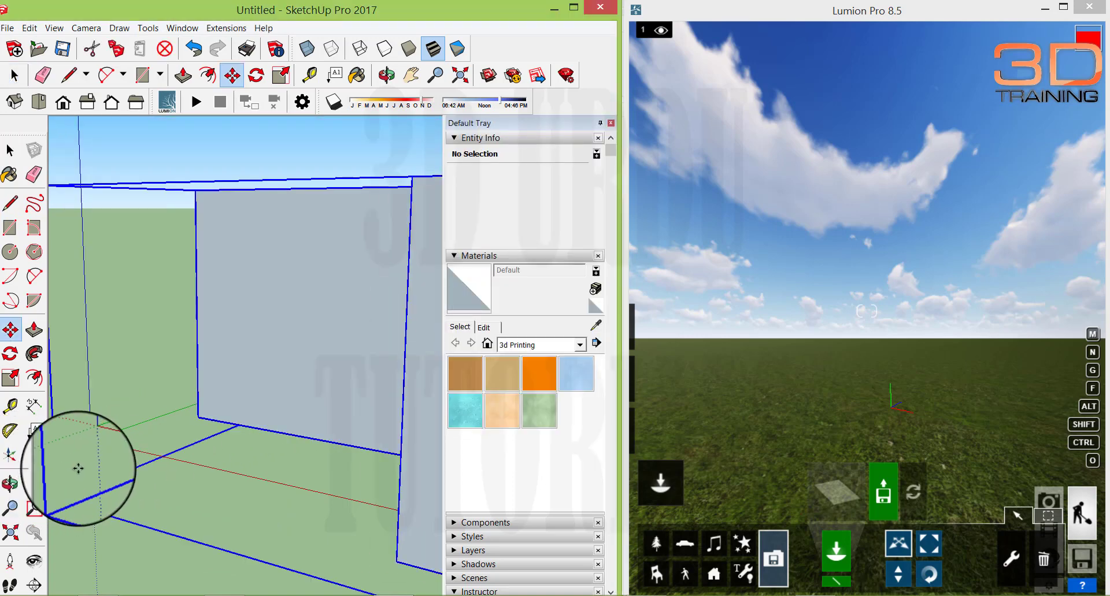
# - Try to start Lumion LiveSync for the imported house model
pyautogui.scroll(-3, 275, 409)
pyautogui.moveTo(271, 430); pyautogui.dragTo(176, 483, button='middle')
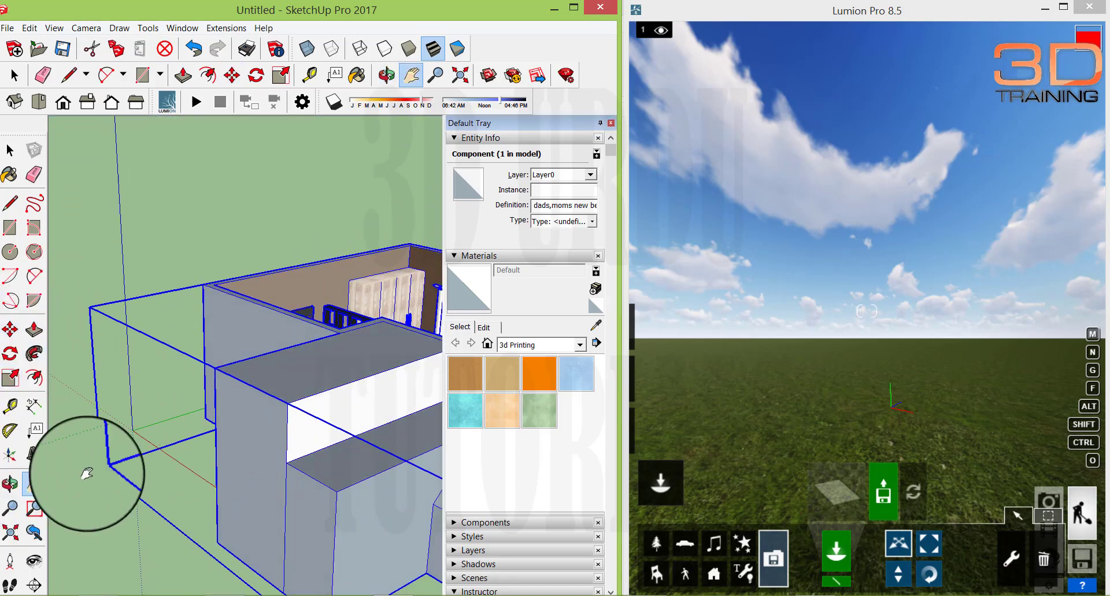
pyautogui.scroll(-3, 317, 318)
pyautogui.keyDown('shift'); pyautogui.moveTo(317, 318); pyautogui.dragTo(297, 396, button='middle'); pyautogui.keyUp('shift')
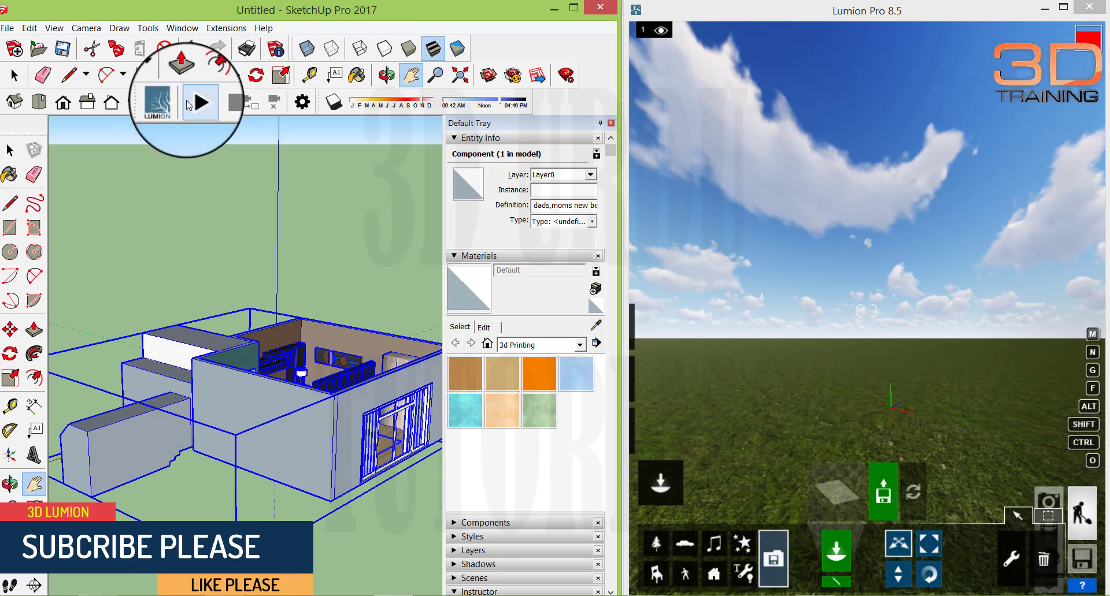
pyautogui.click(197, 102)
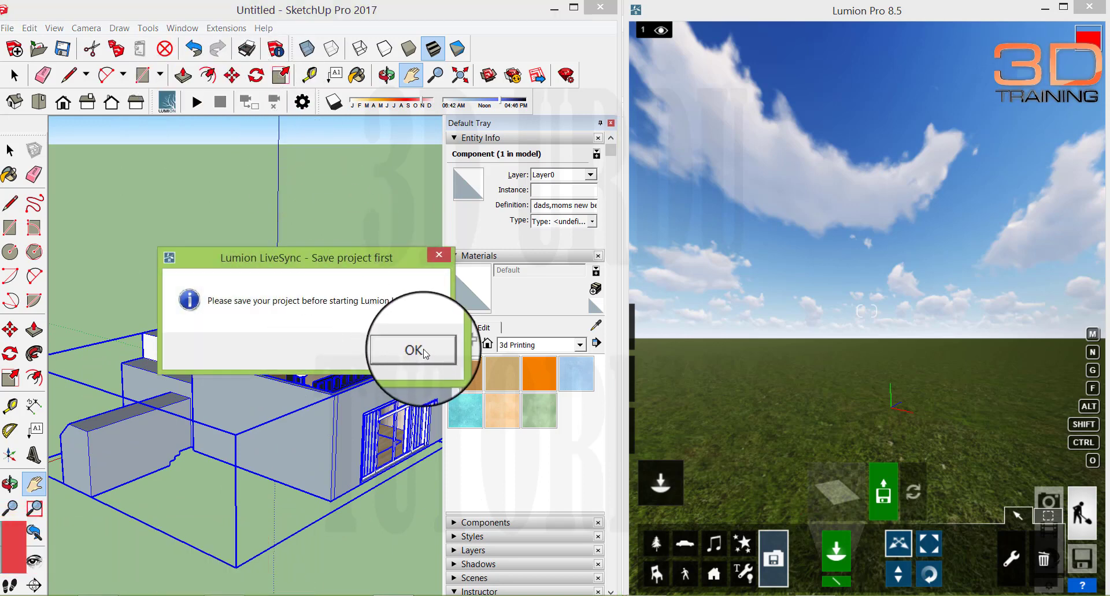
pyautogui.click(414, 353)
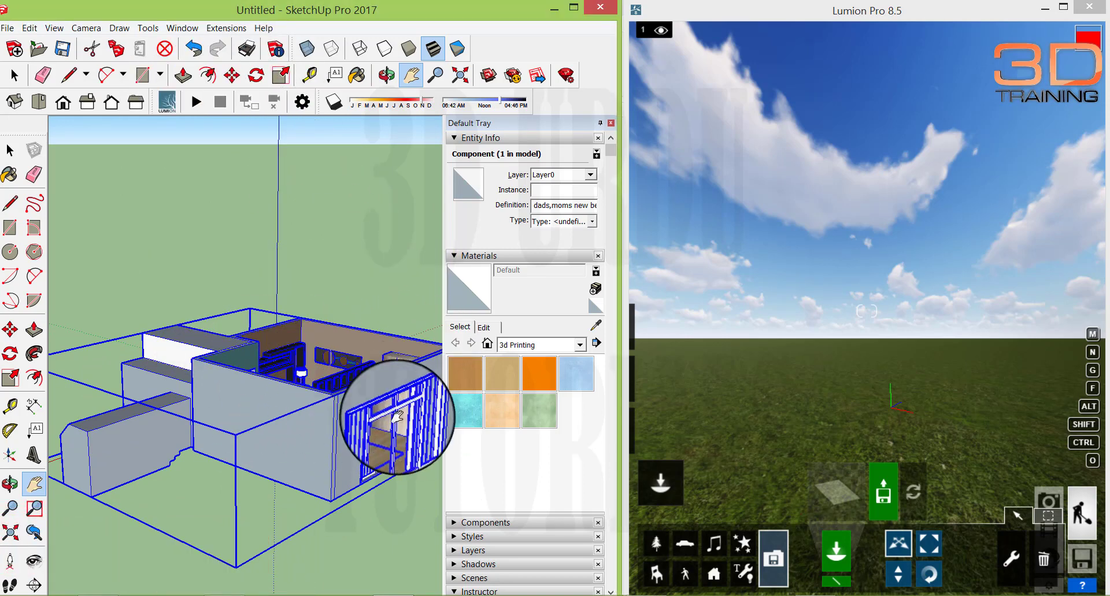
# - Save the model on the Desktop as mo and start Lumion LiveSync
pyautogui.click(10, 30)
pyautogui.click(49, 86)
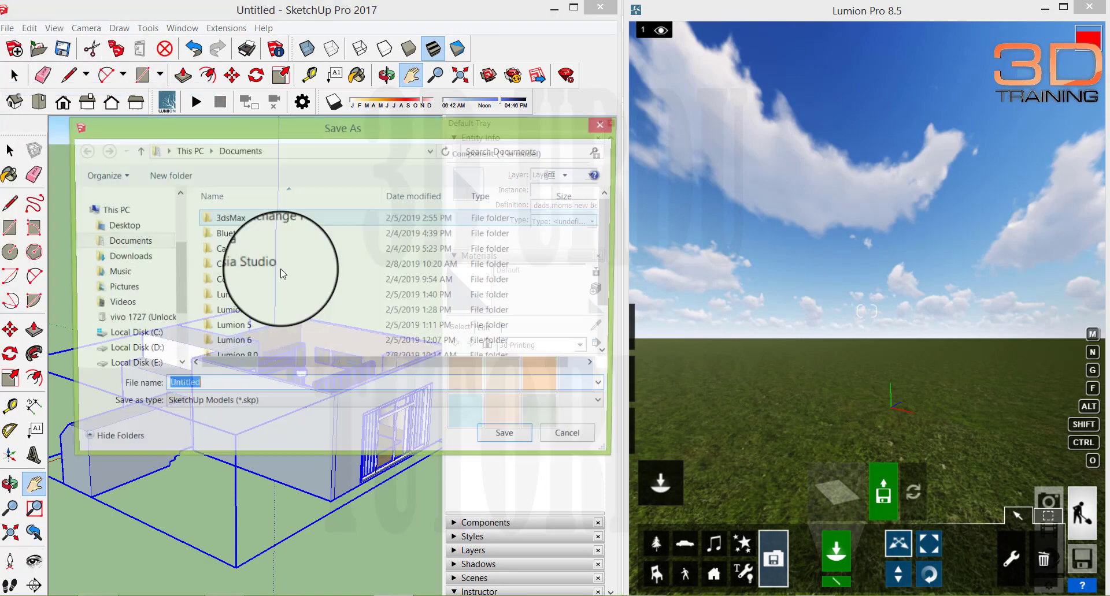
pyautogui.write('mo')
pyautogui.click(124, 225)
pyautogui.click(504, 433)
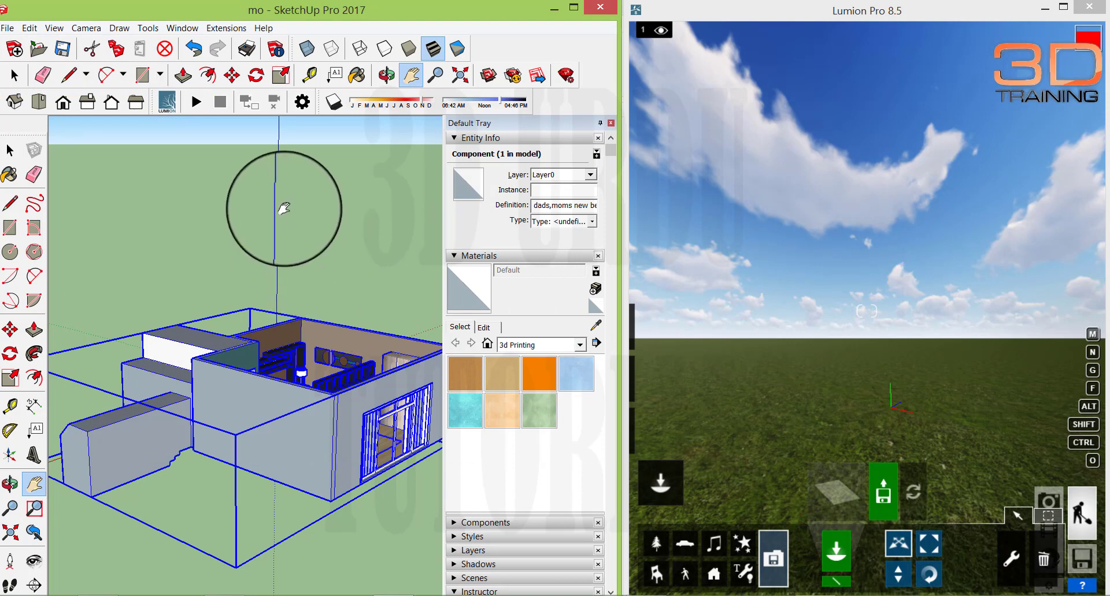
pyautogui.click(197, 102)
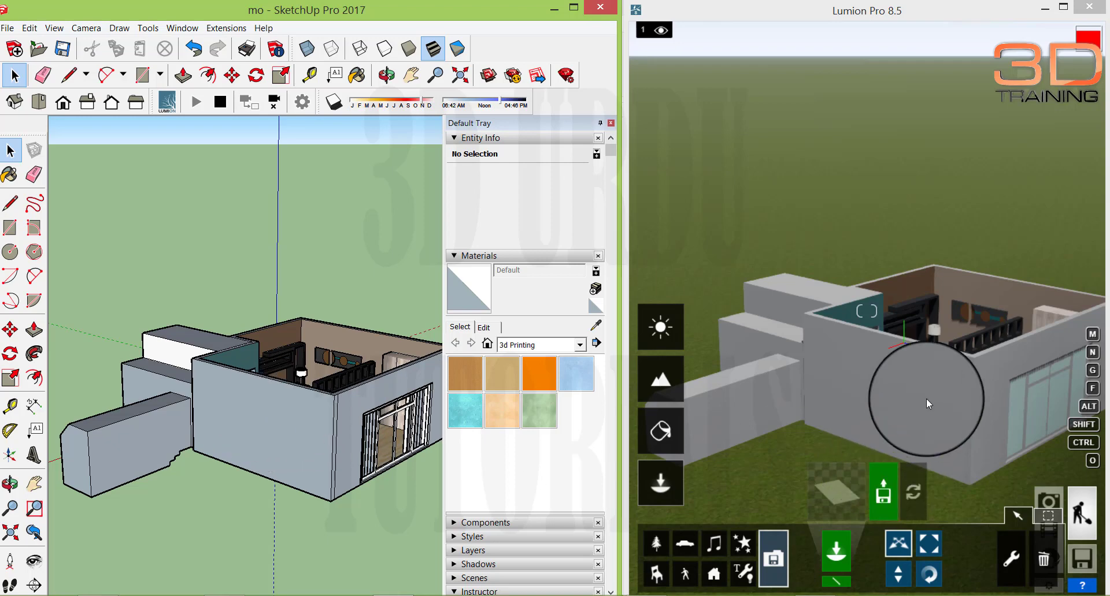
# - In Lumion, apply the orange-red brick from the Outdoor material library to the house's default-material walls and save the material
pyautogui.click(823, 432)
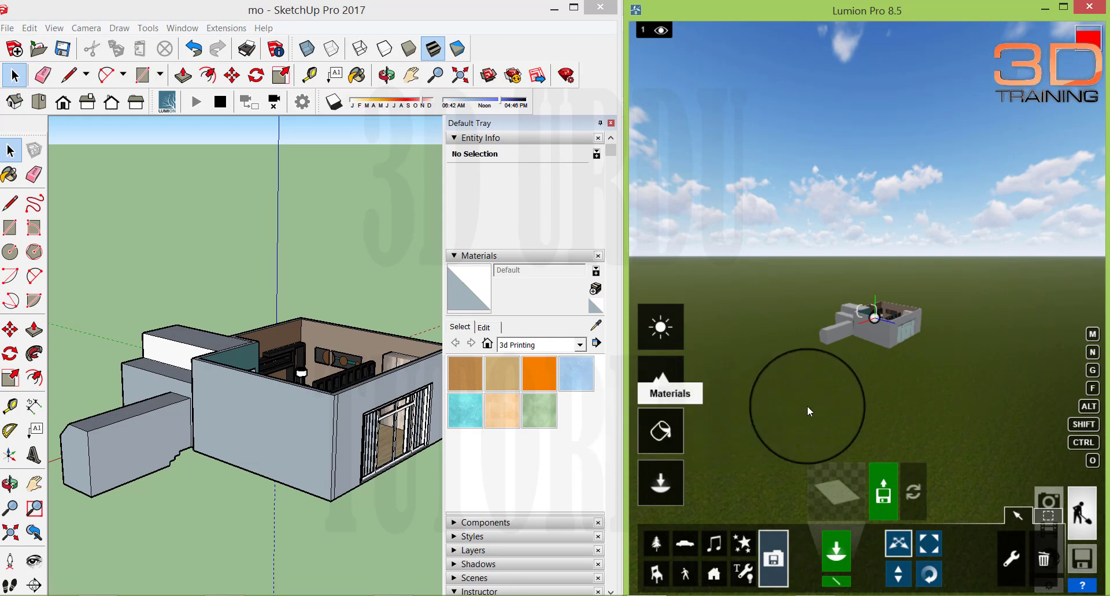
pyautogui.press('w')
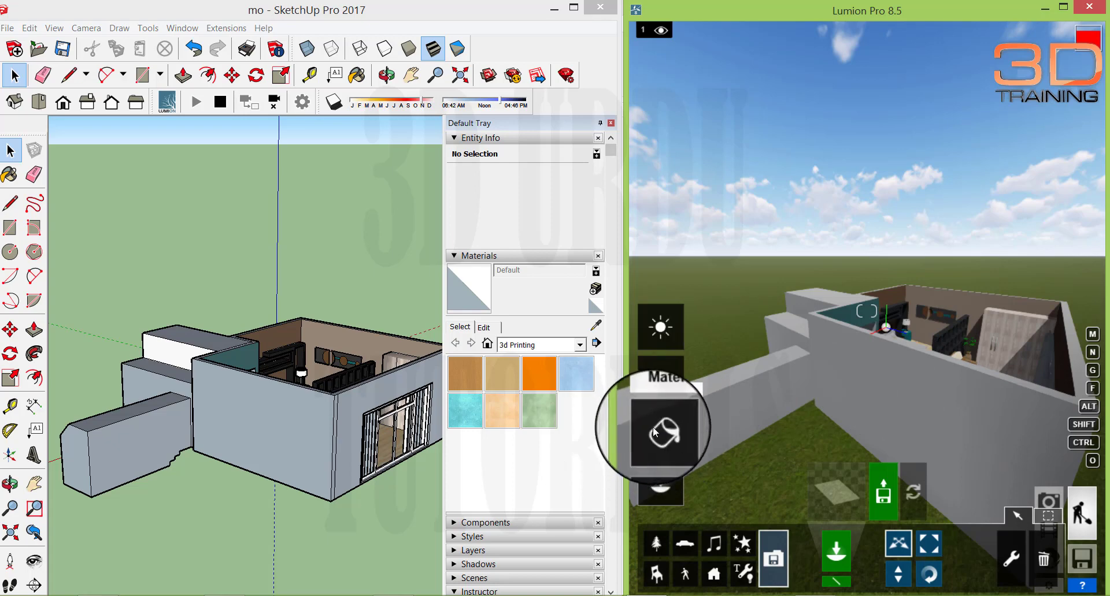
pyautogui.click(654, 433)
pyautogui.click(988, 390)
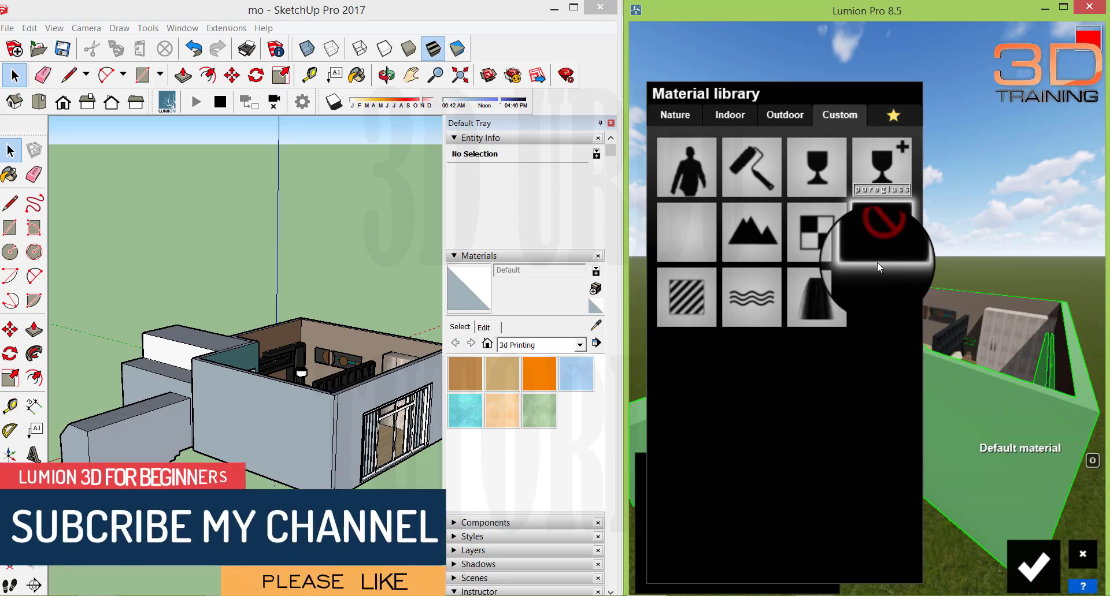
pyautogui.click(784, 115)
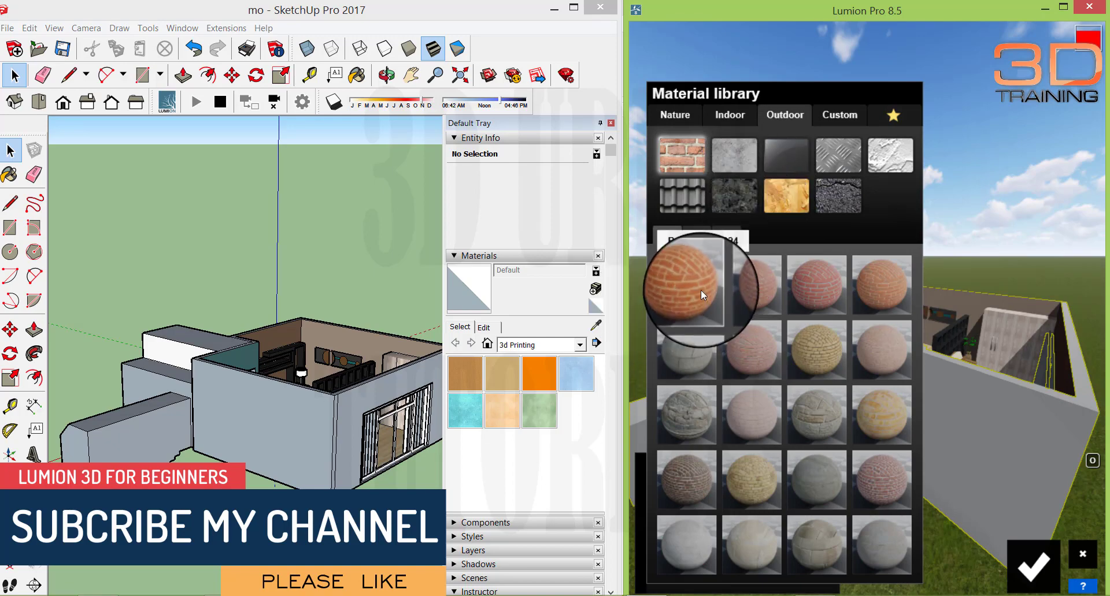
pyautogui.click(700, 290)
pyautogui.click(1036, 580)
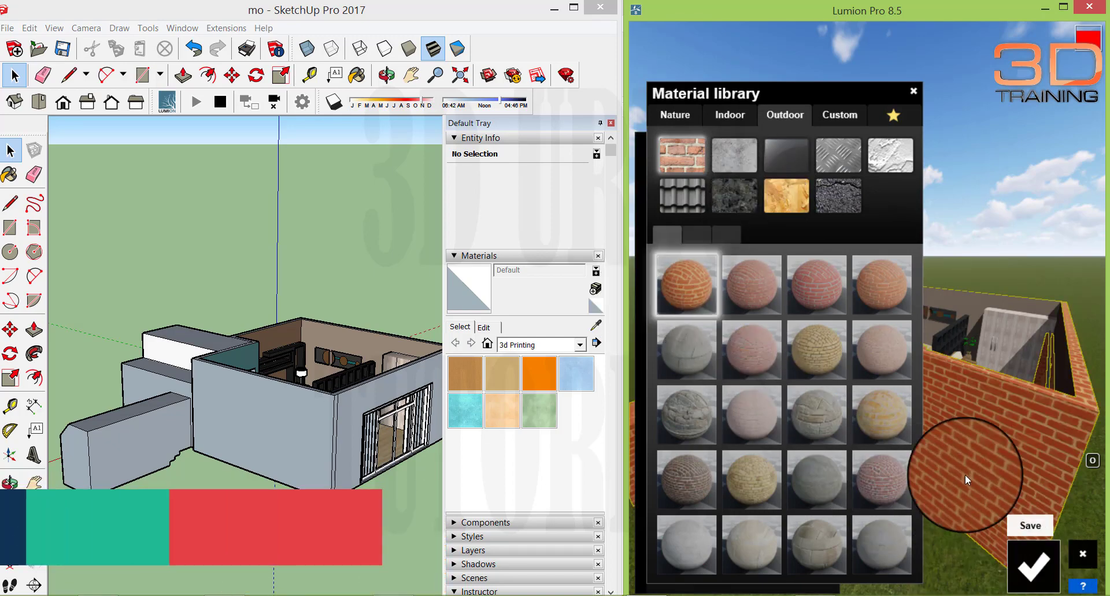
# - Switch to SketchUp and paint the large outer wall of the house with the Cardboard material
pyautogui.press('a')
pyautogui.moveTo(845, 485); pyautogui.dragTo(849, 510, button='right')
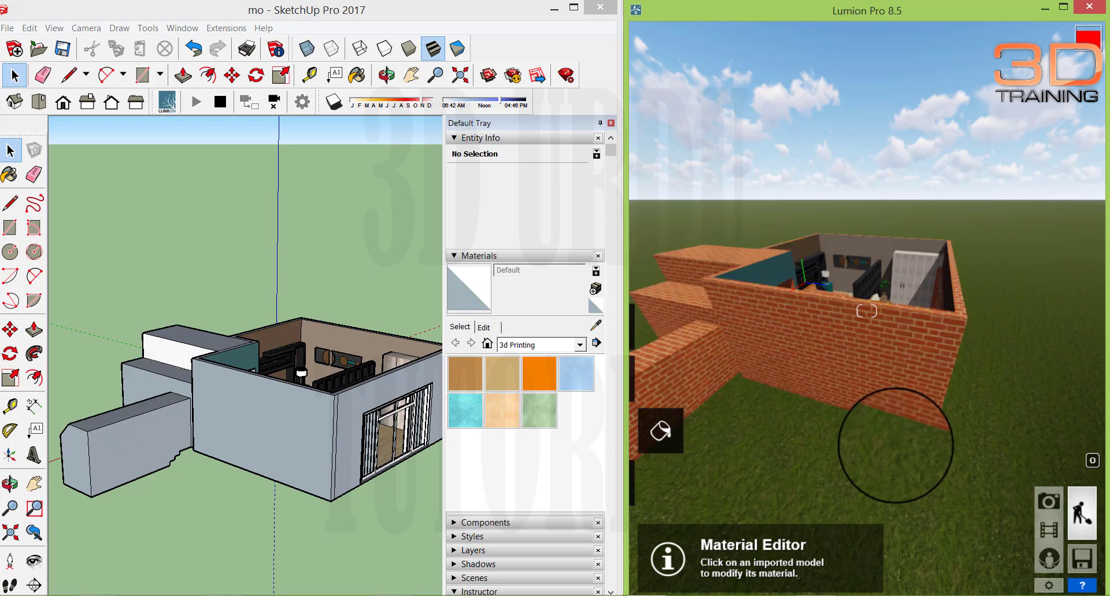
pyautogui.press('d')
pyautogui.moveTo(919, 446)
pyautogui.mouseDown(button='right')
pyautogui.moveTo(892, 441)
pyautogui.moveTo(896, 404)
pyautogui.moveTo(763, 376)
pyautogui.mouseUp(button='right')
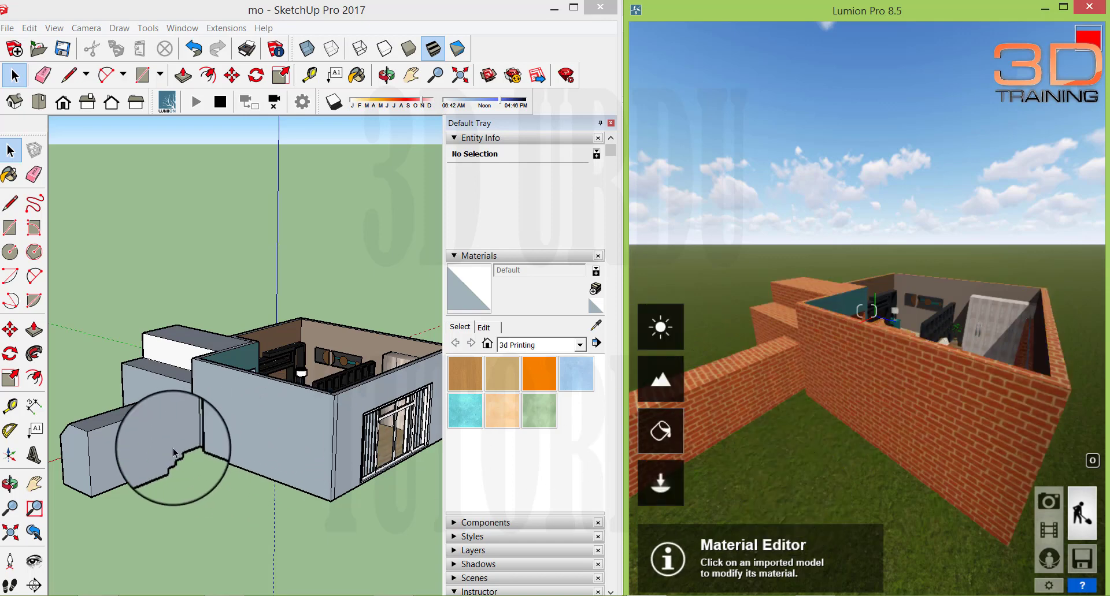
pyautogui.click(10, 175)
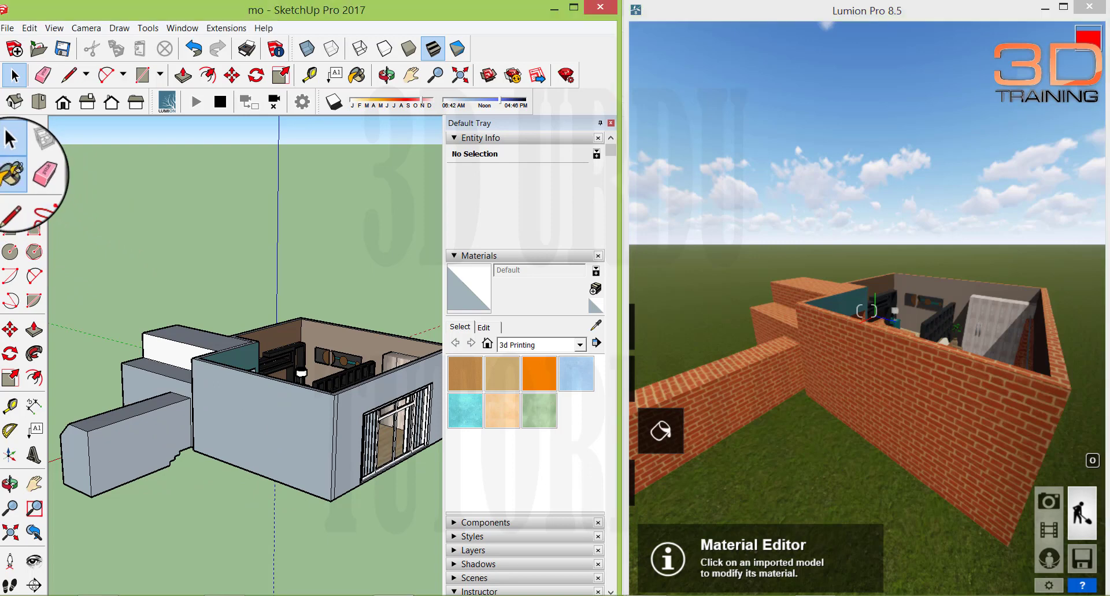
pyautogui.click(465, 373)
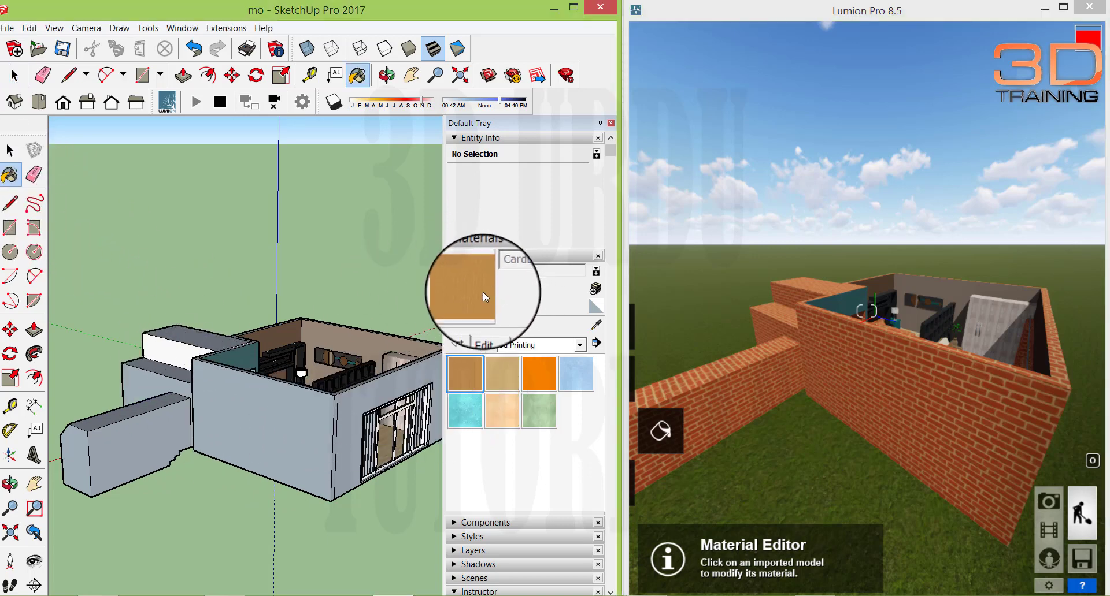
pyautogui.click(306, 419)
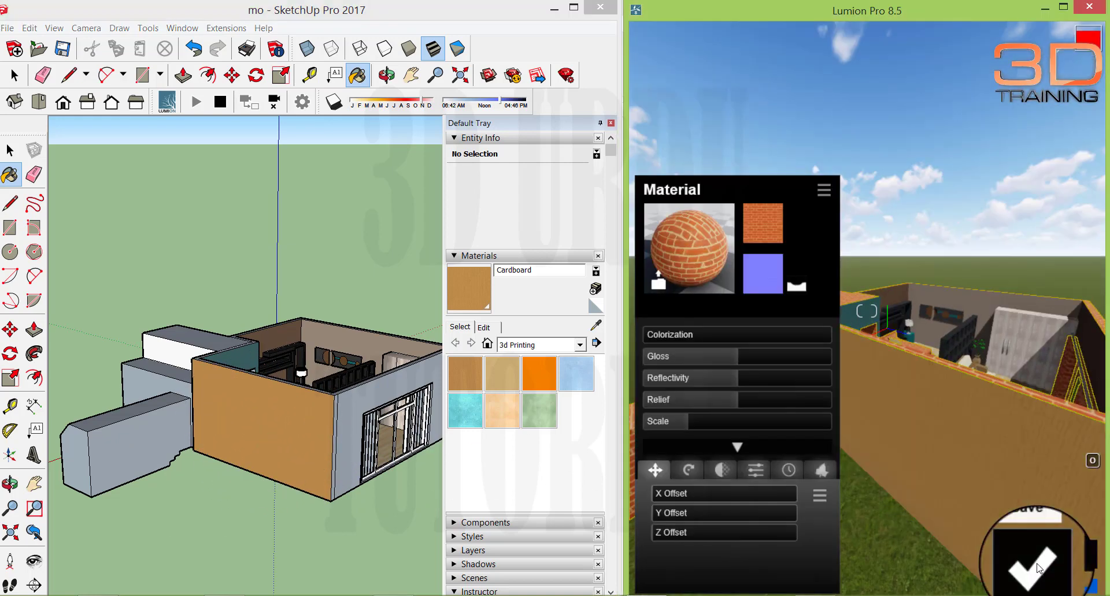
# - In Lumion, apply the grey stone block material from the Outdoor brick library to the Cardboard wall and save it
pyautogui.click(1032, 565)
pyautogui.click(965, 448)
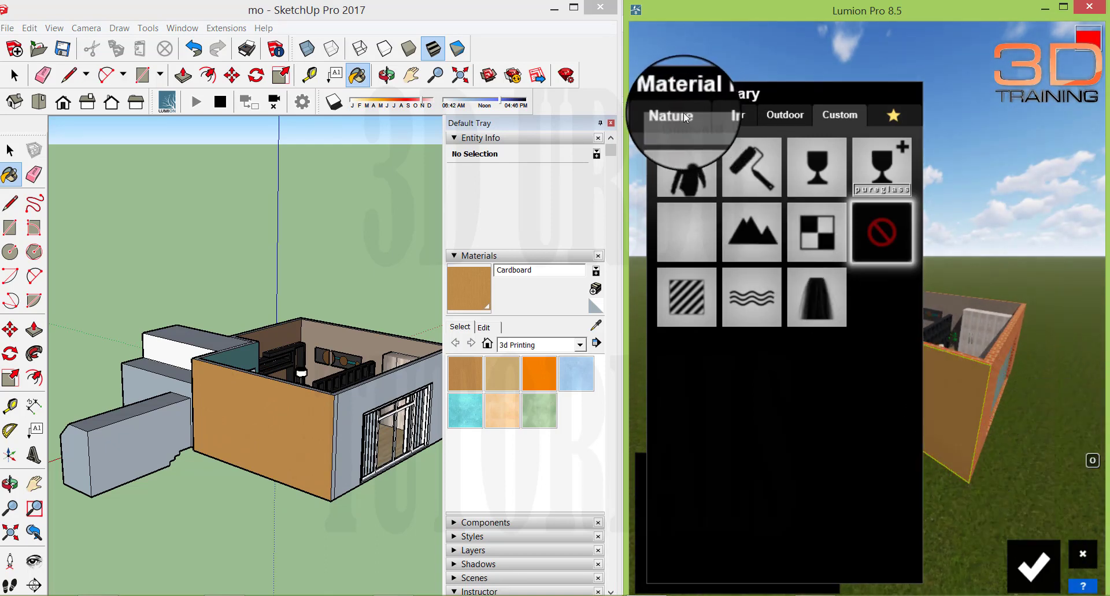
pyautogui.click(779, 115)
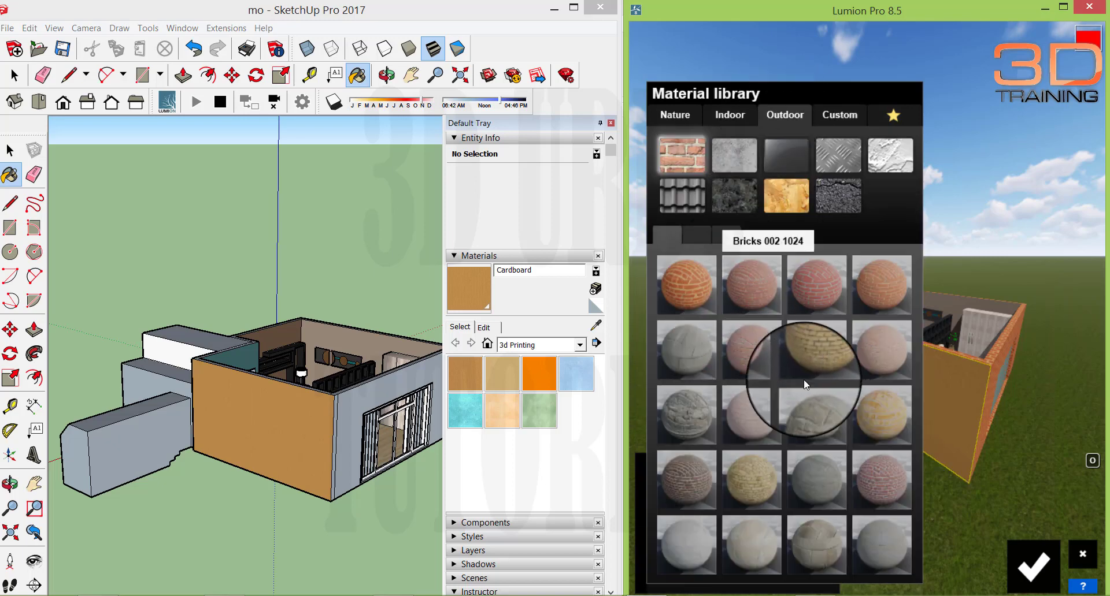
pyautogui.click(682, 348)
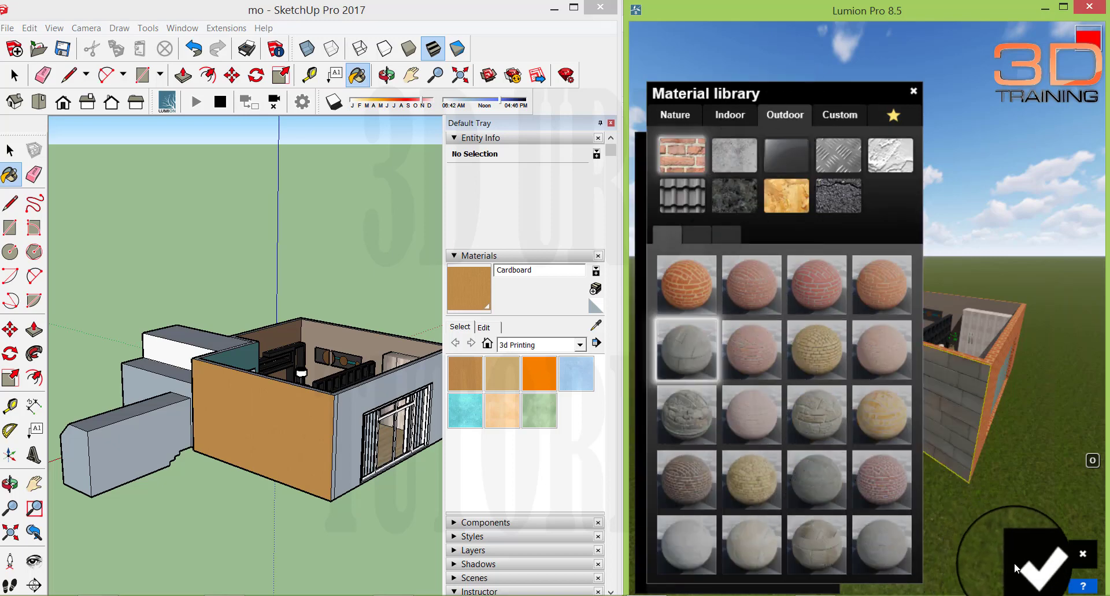
pyautogui.click(1035, 565)
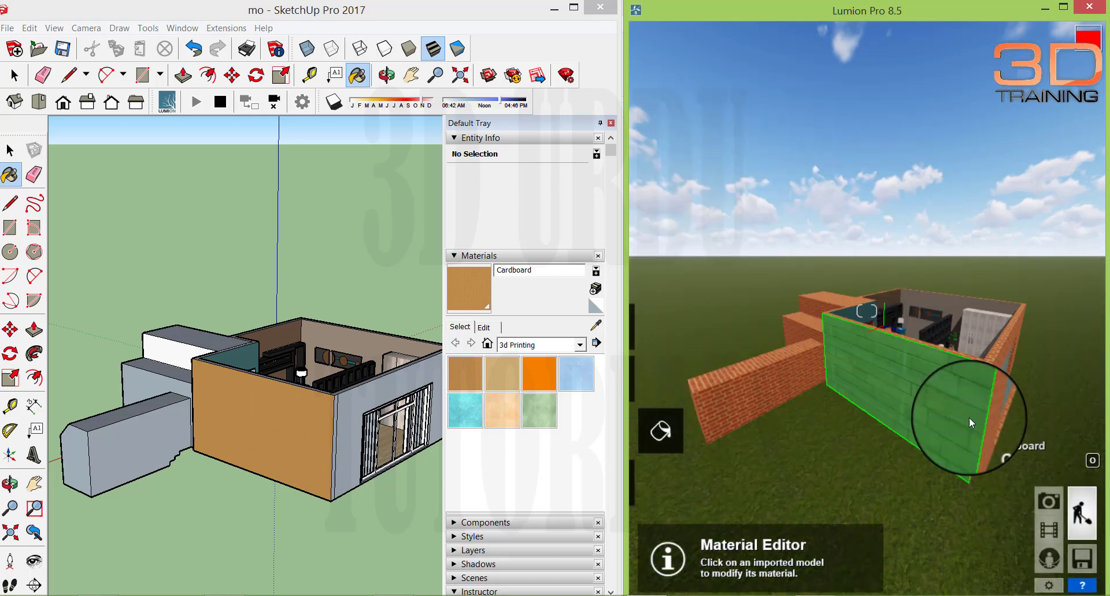
# - Open the material settings of the brick walls
pyautogui.click(758, 379)
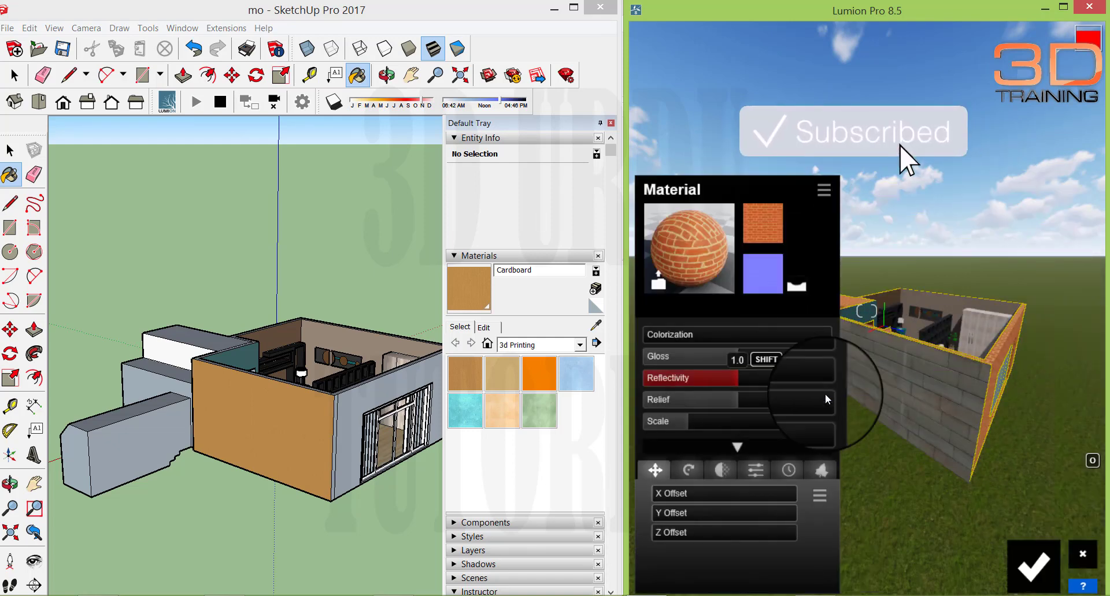
pyautogui.click(962, 395)
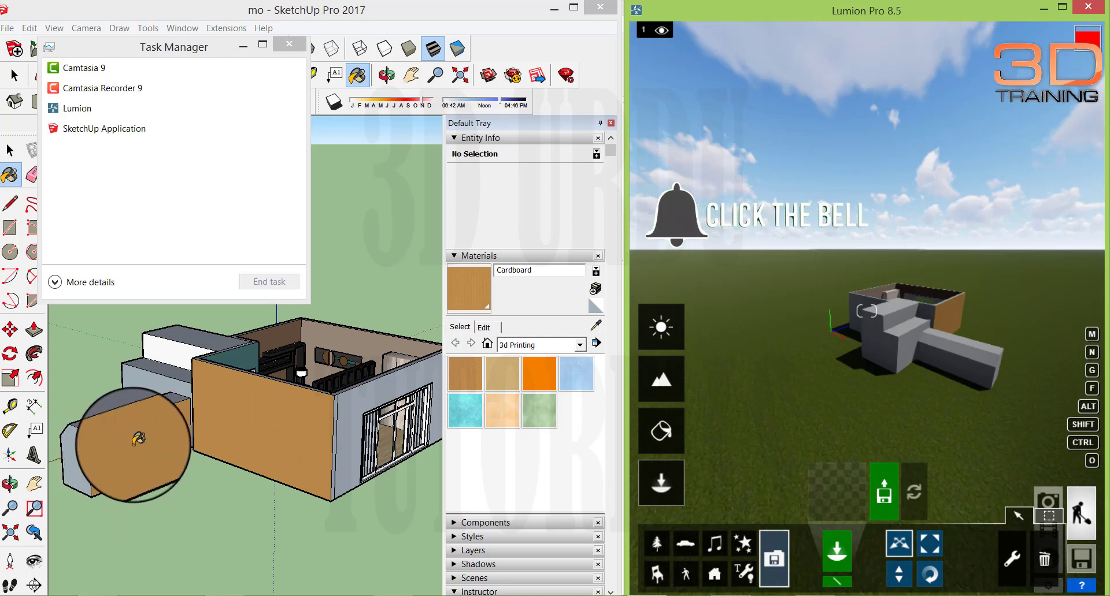
# - In SketchUp paint the low side wall with Cardboard, and in Lumion cover the Cardboard walls with Bricks 006a 1024
pyautogui.click(460, 377)
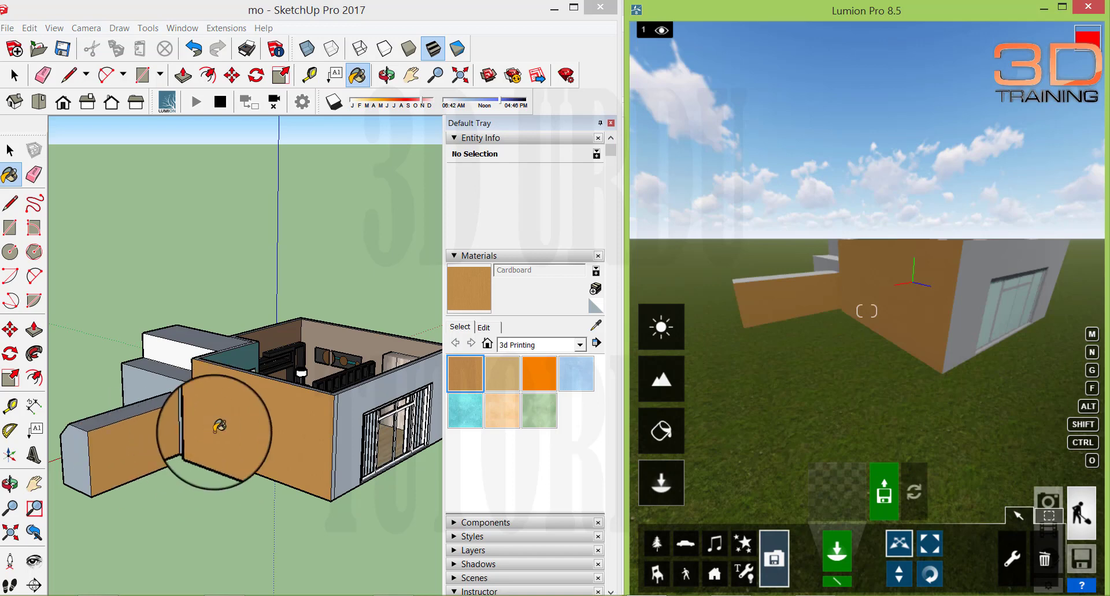
pyautogui.click(675, 426)
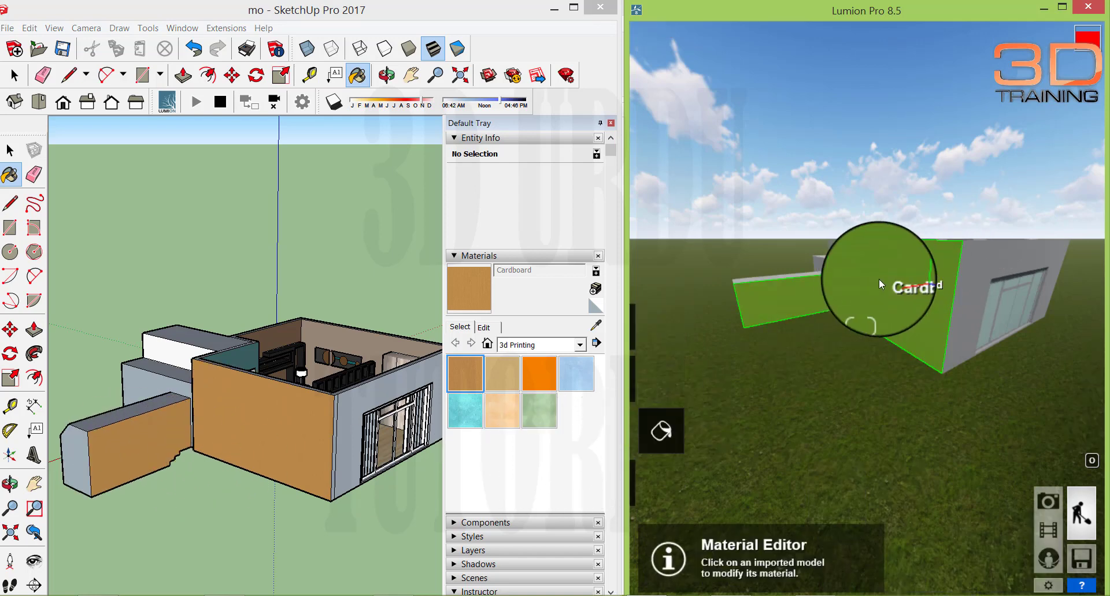
pyautogui.click(831, 291)
pyautogui.click(671, 115)
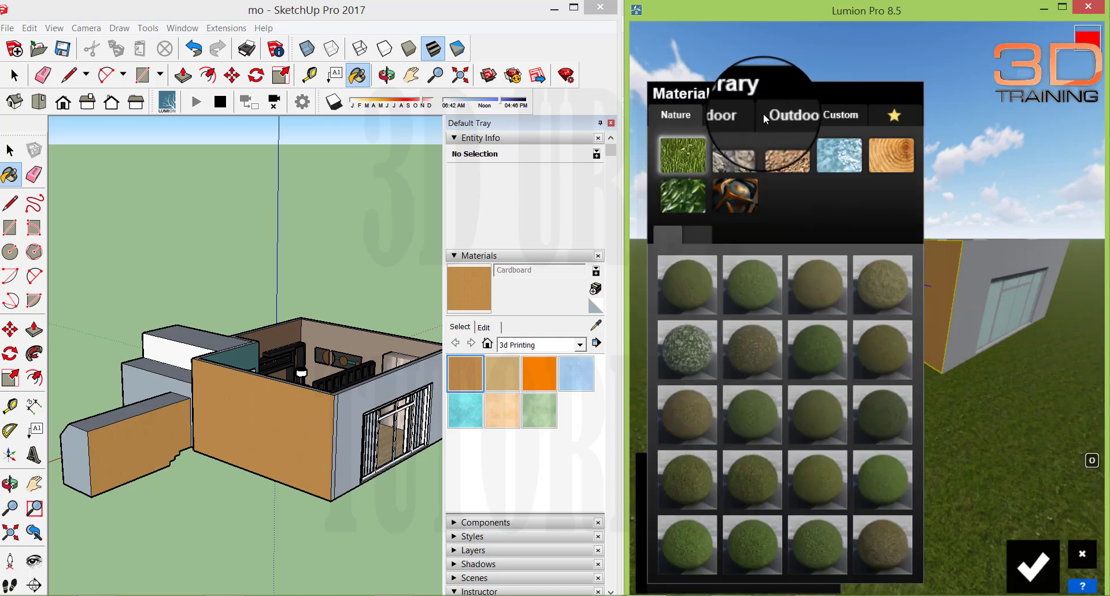
pyautogui.click(801, 115)
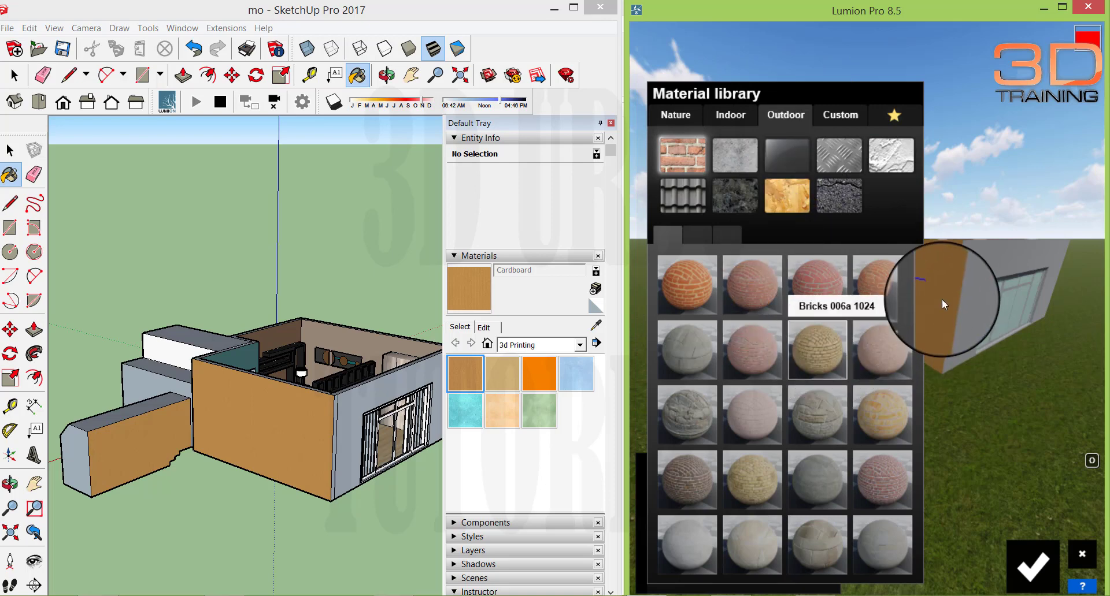
pyautogui.click(797, 300)
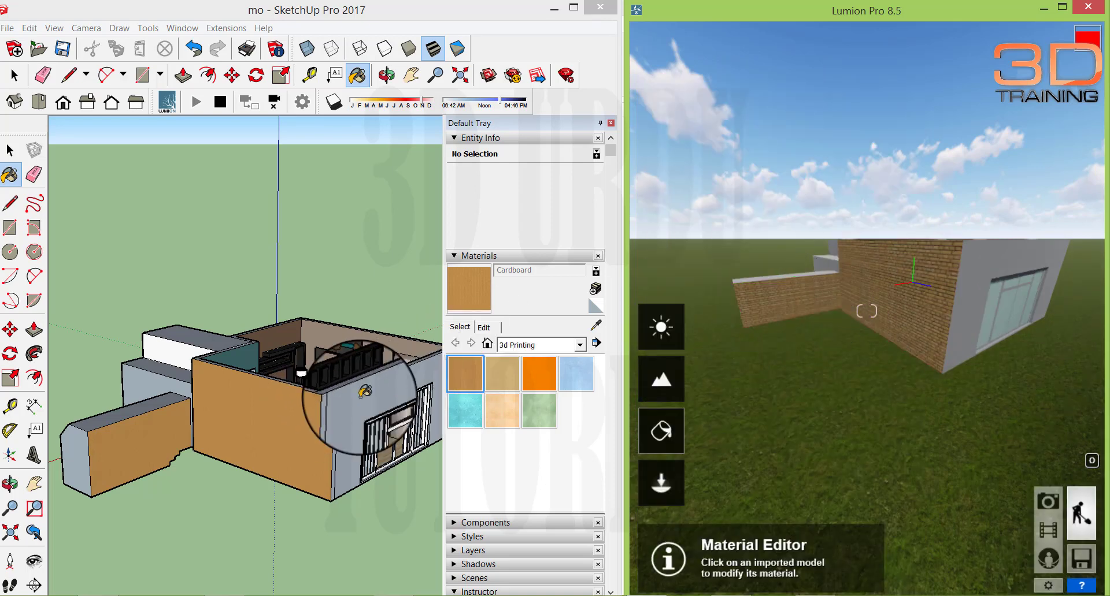
# - In SketchUp, repaint the low side wall with Wax 01 and pick the Chipboard material
pyautogui.click(501, 411)
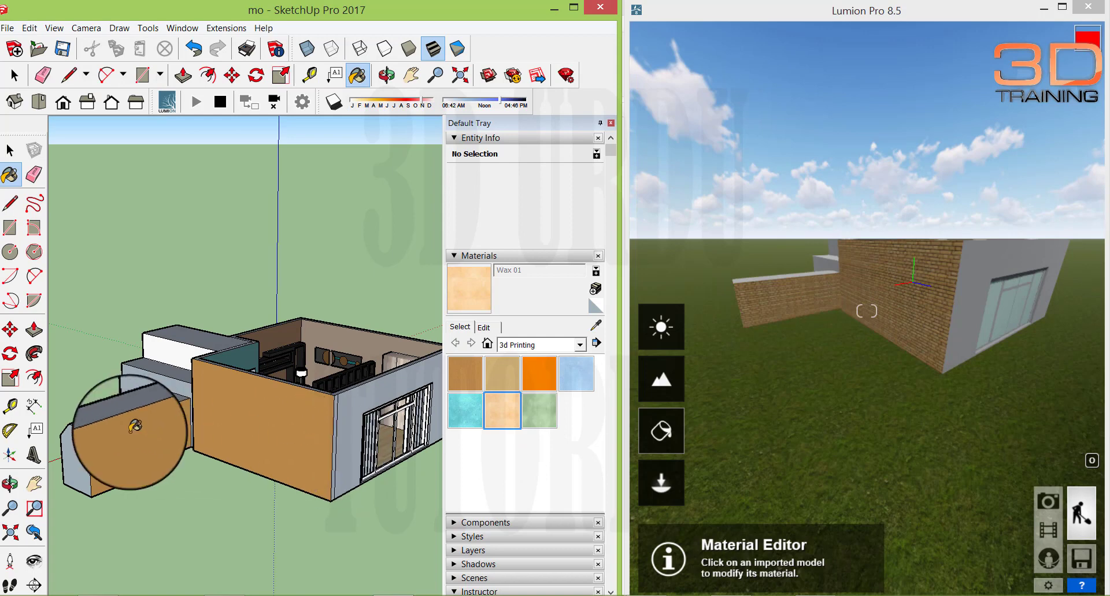
pyautogui.click(148, 442)
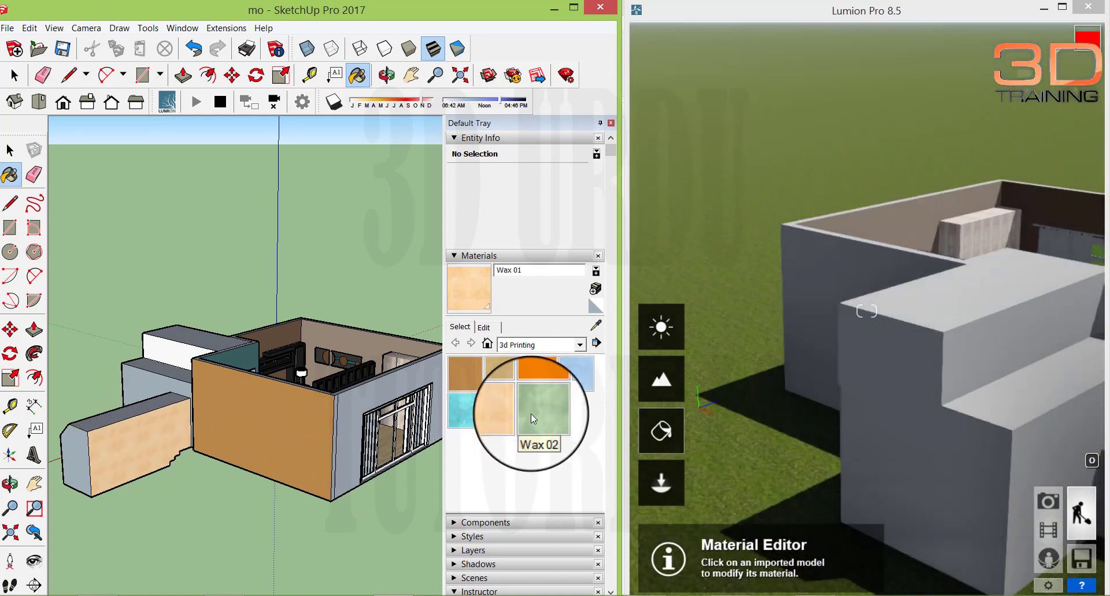
pyautogui.click(508, 372)
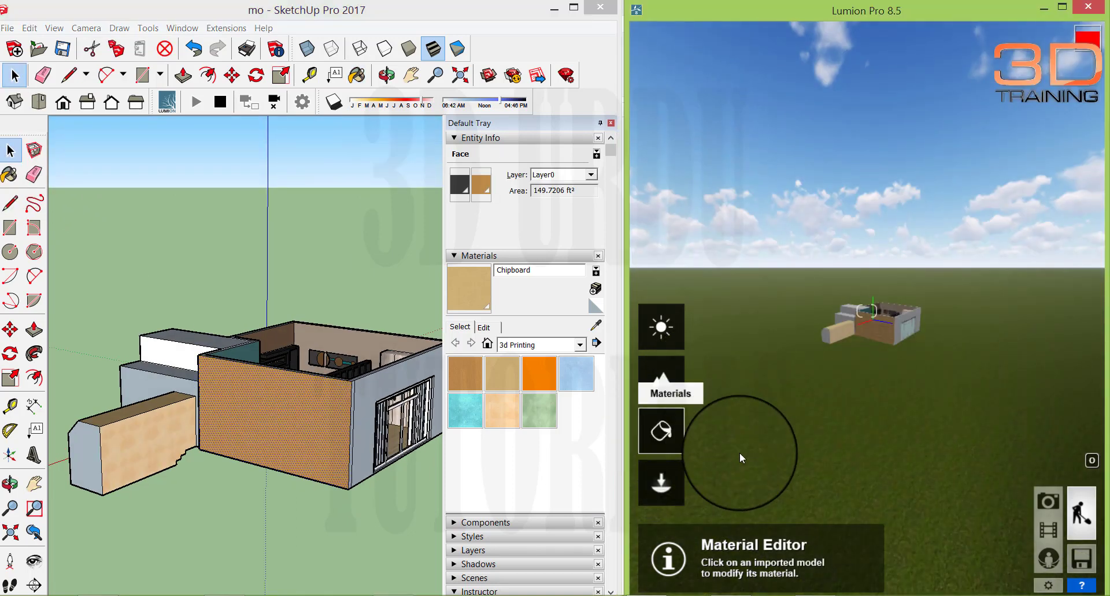
# - In Lumion, apply the pale pink brick material from the Outdoor brick library to the Wax wall and save it
pyautogui.press('w')
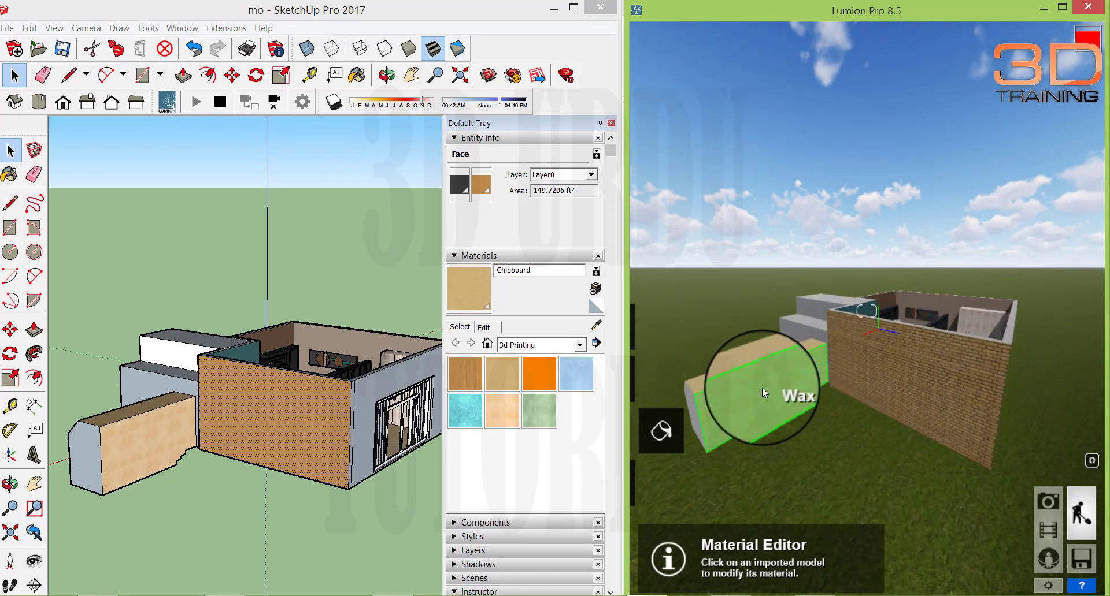
pyautogui.click(762, 387)
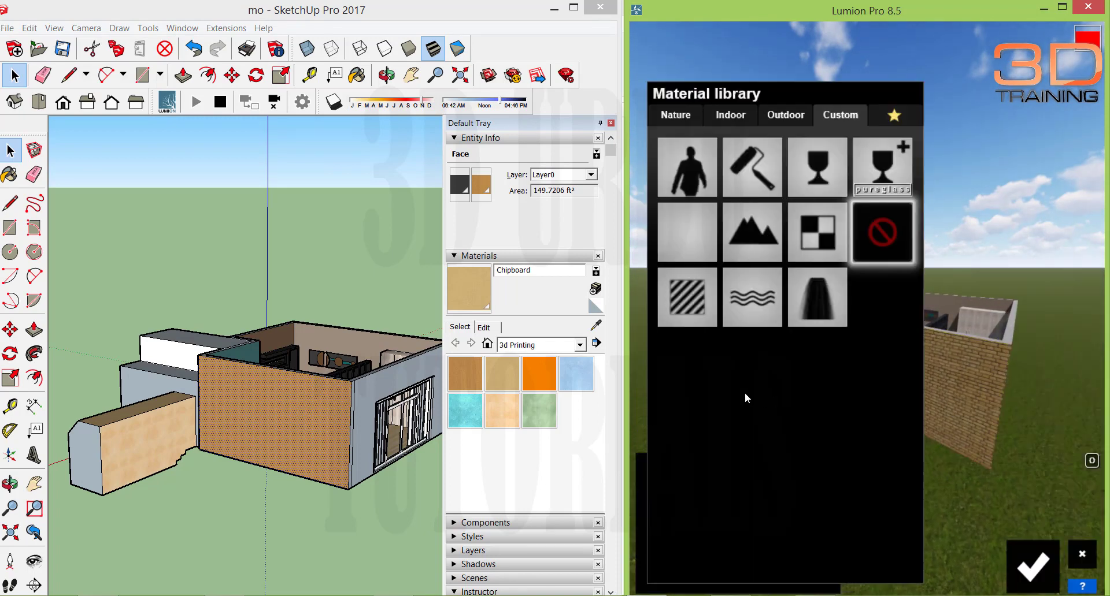
pyautogui.click(803, 107)
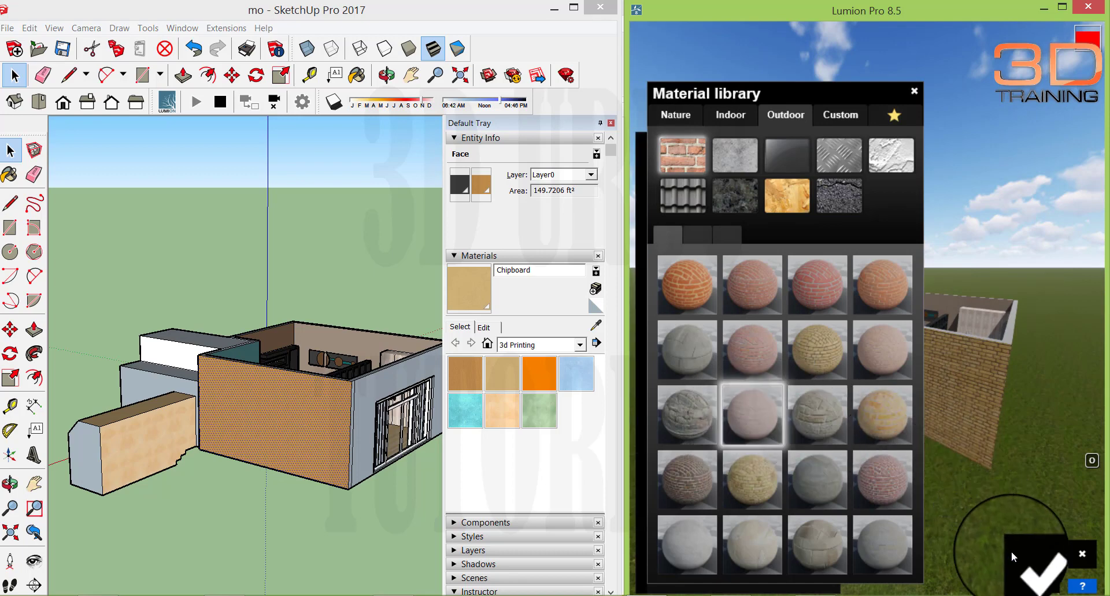
pyautogui.click(1032, 564)
pyautogui.click(736, 372)
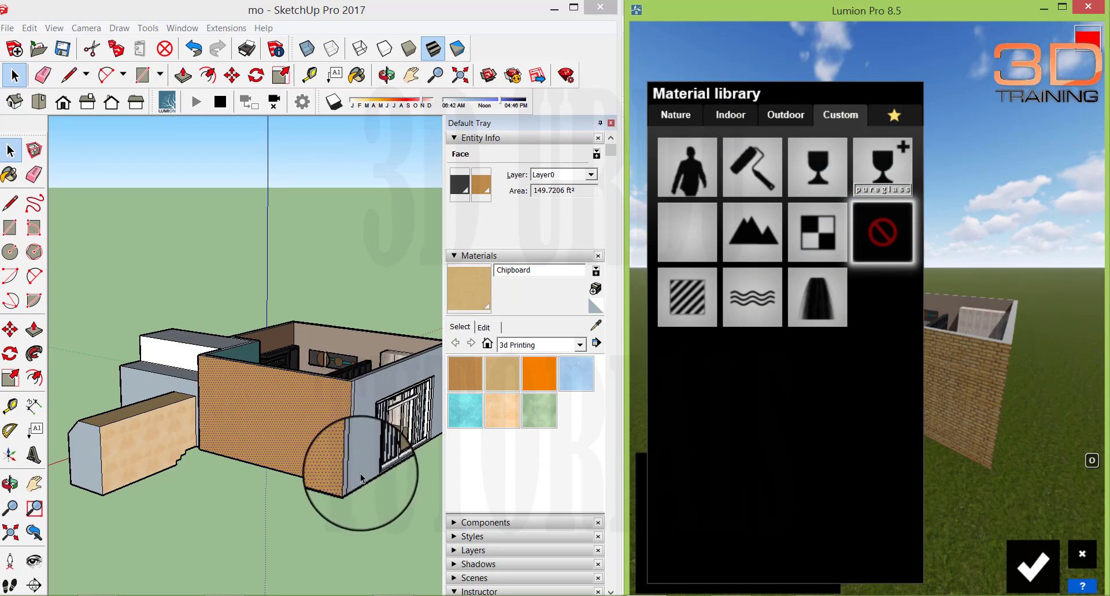
pyautogui.moveTo(346, 471)
pyautogui.mouseDown(button='middle')
pyautogui.moveTo(364, 512)
pyautogui.moveTo(321, 529)
pyautogui.mouseUp(button='middle')
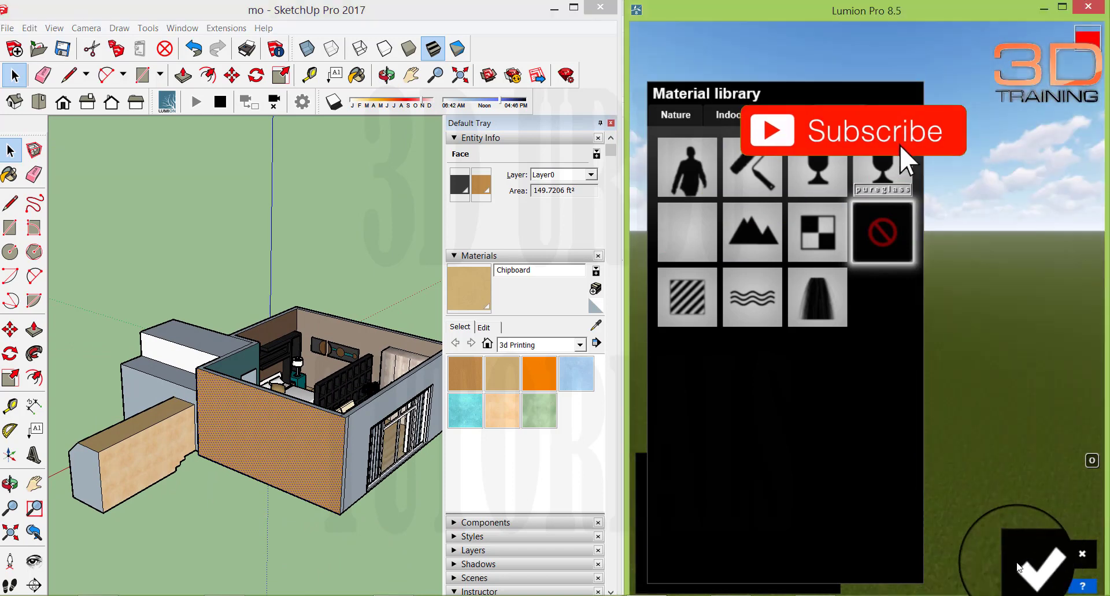
pyautogui.click(1046, 571)
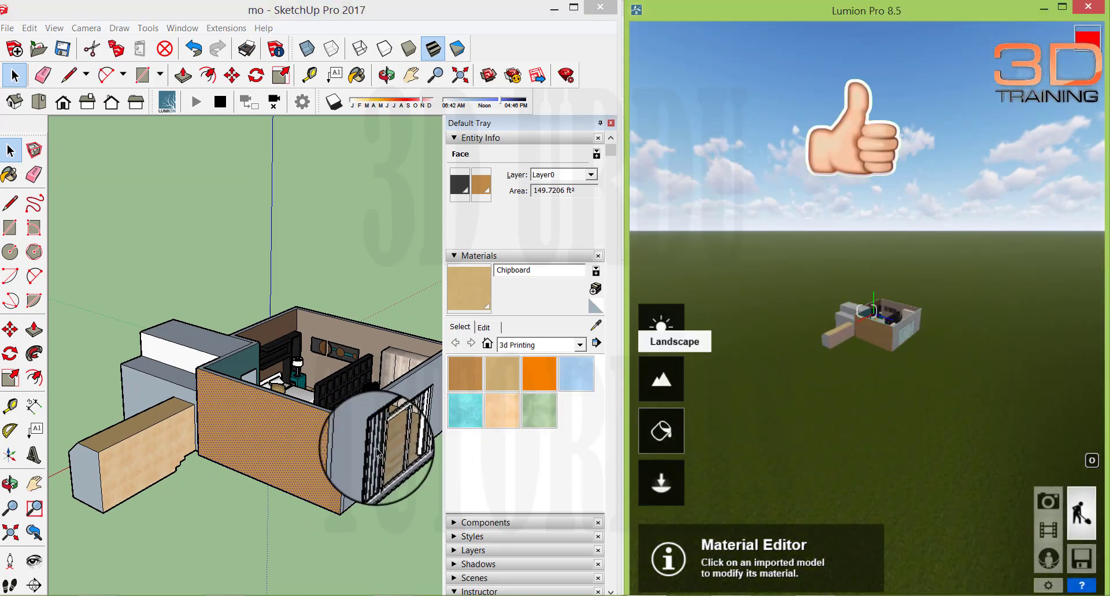
# - In SketchUp, inspect the large Cardboard wall up close and compare it with the synchronized Lumion view
pyautogui.moveTo(371, 483)
pyautogui.mouseDown(button='middle')
pyautogui.moveTo(394, 478)
pyautogui.moveTo(376, 383)
pyautogui.moveTo(364, 377)
pyautogui.mouseUp(button='middle')
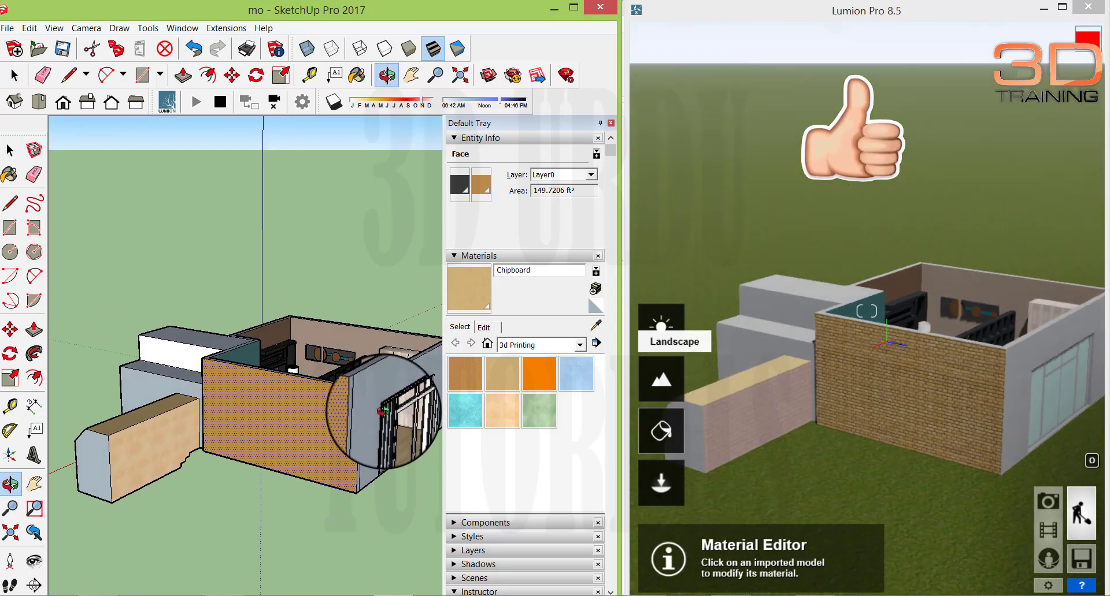
pyautogui.scroll(2, 326, 405)
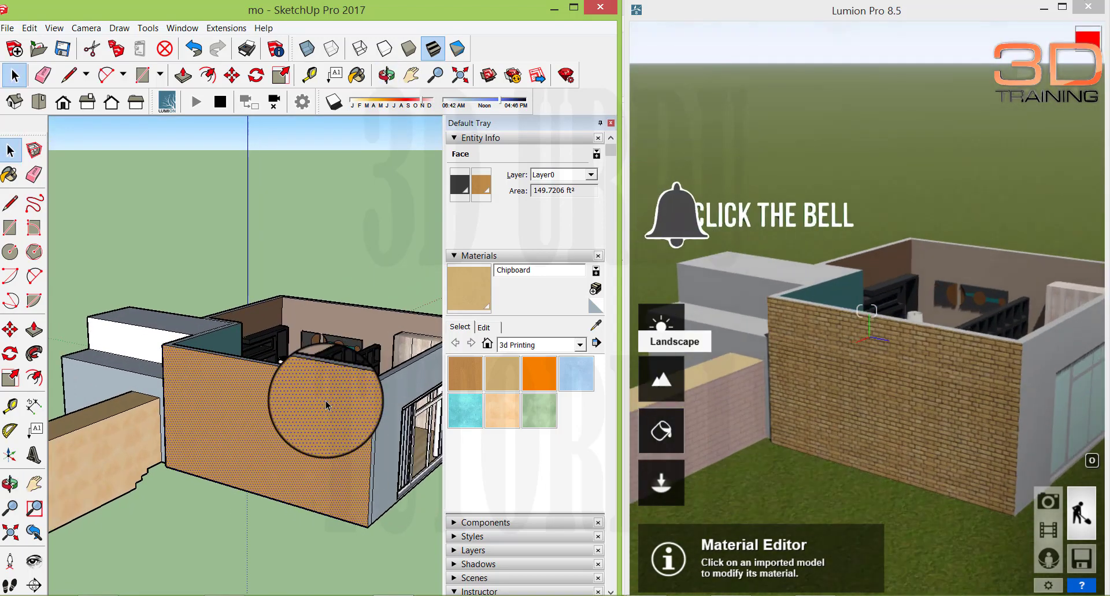
pyautogui.scroll(2, 325, 405)
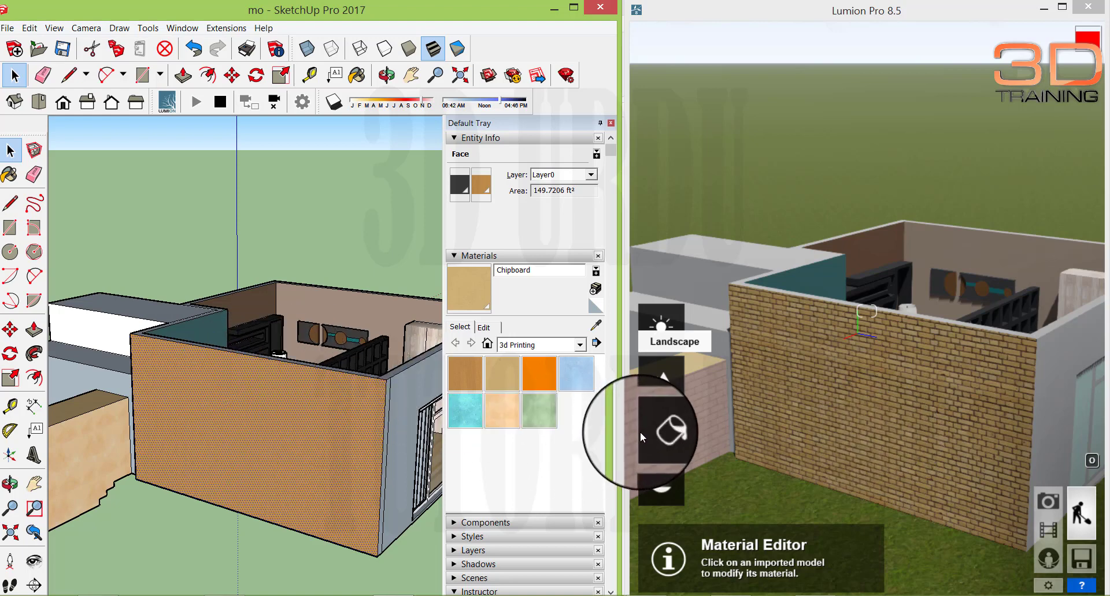
# - In Lumion, apply the grey stone block material from the Outdoor brick library to the Default material surfaces and save it
pyautogui.scroll(-10, 806, 449)
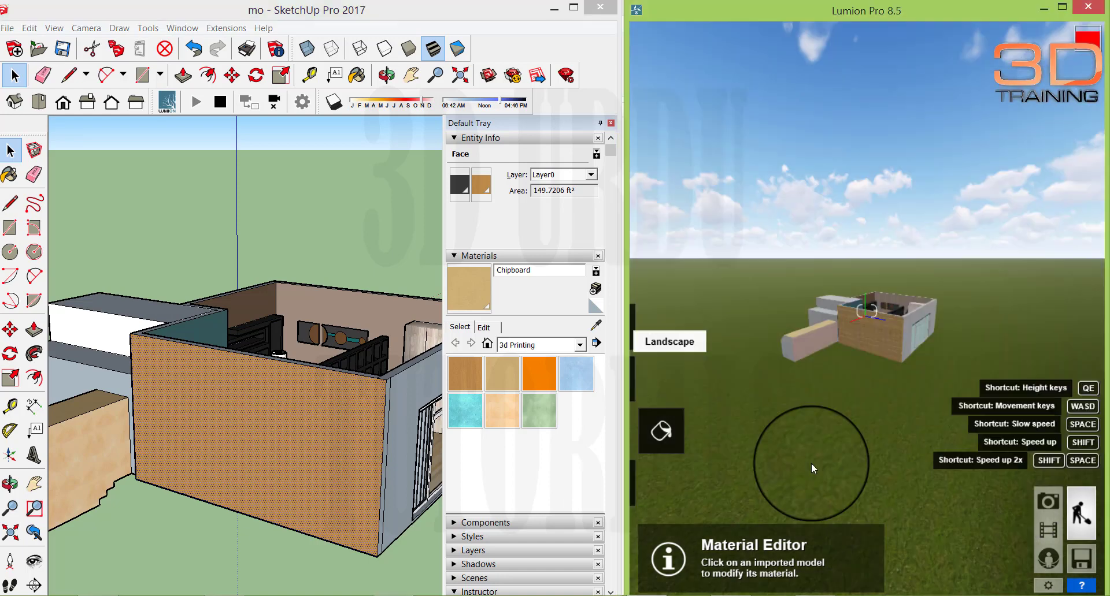
pyautogui.scroll(3, 863, 315)
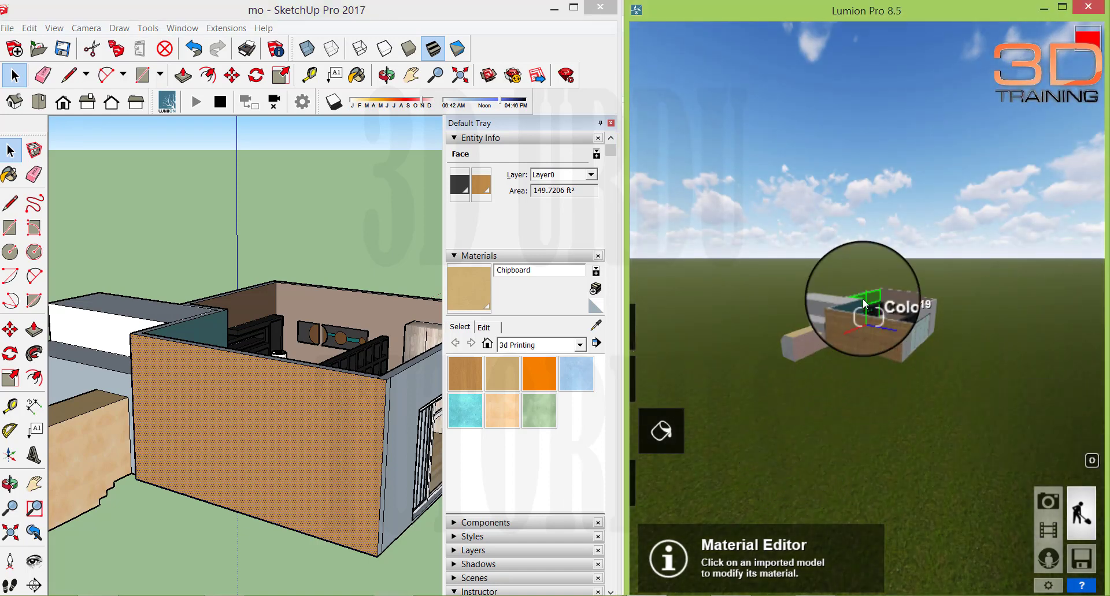
pyautogui.scroll(5, 862, 298)
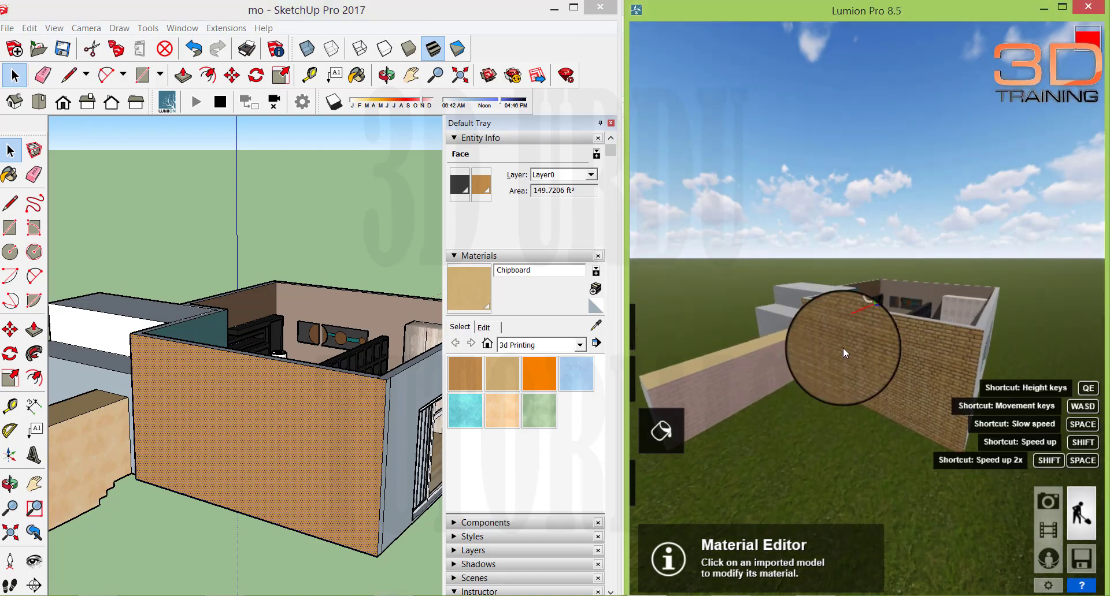
pyautogui.scroll(-2, 796, 348)
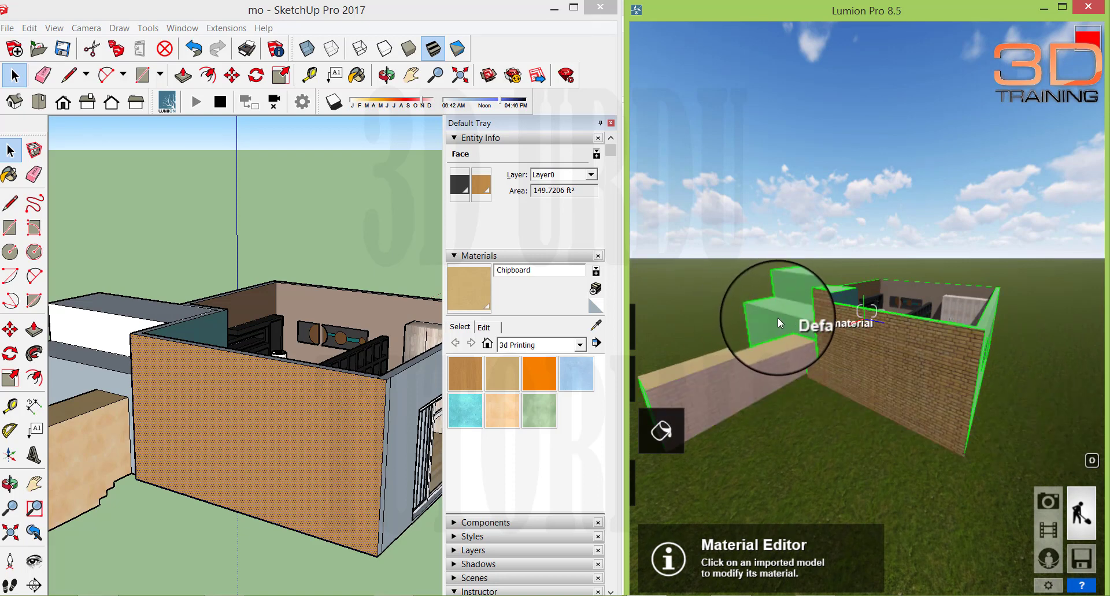
pyautogui.click(778, 317)
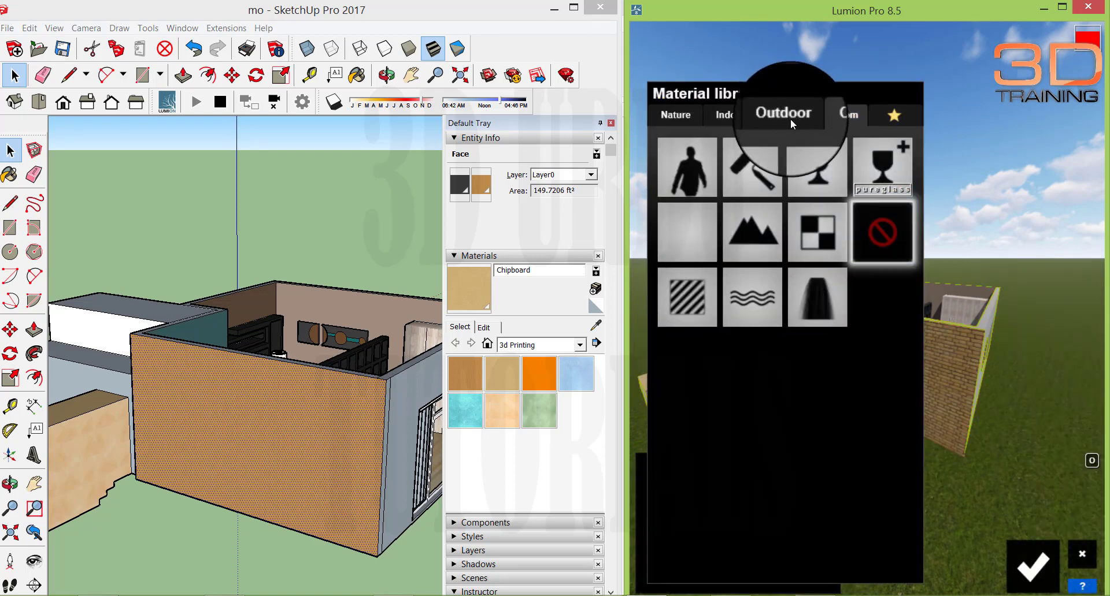
pyautogui.click(795, 117)
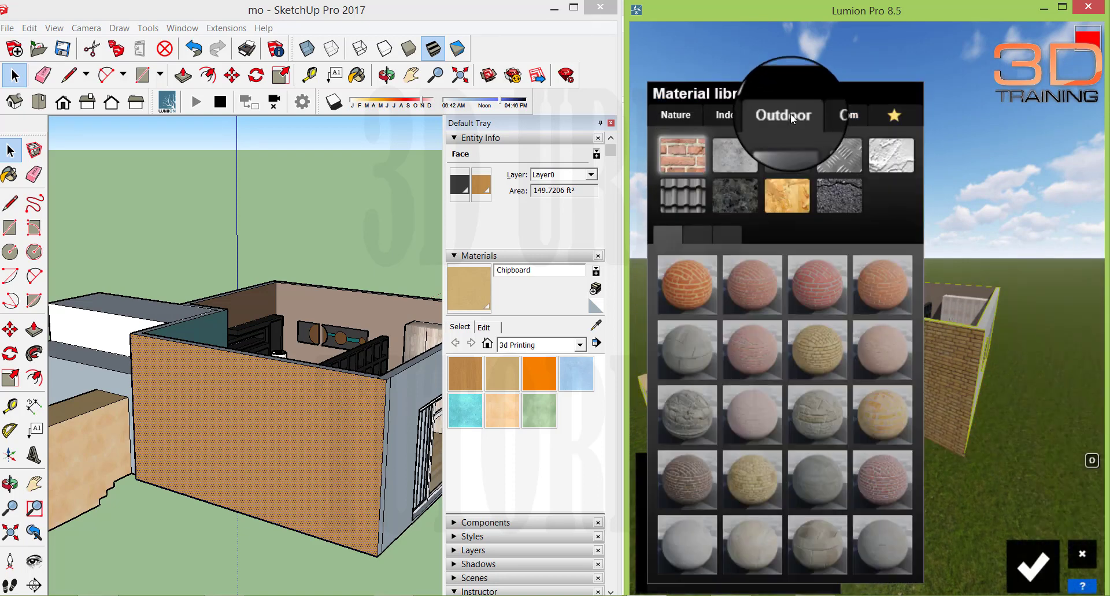
pyautogui.click(817, 429)
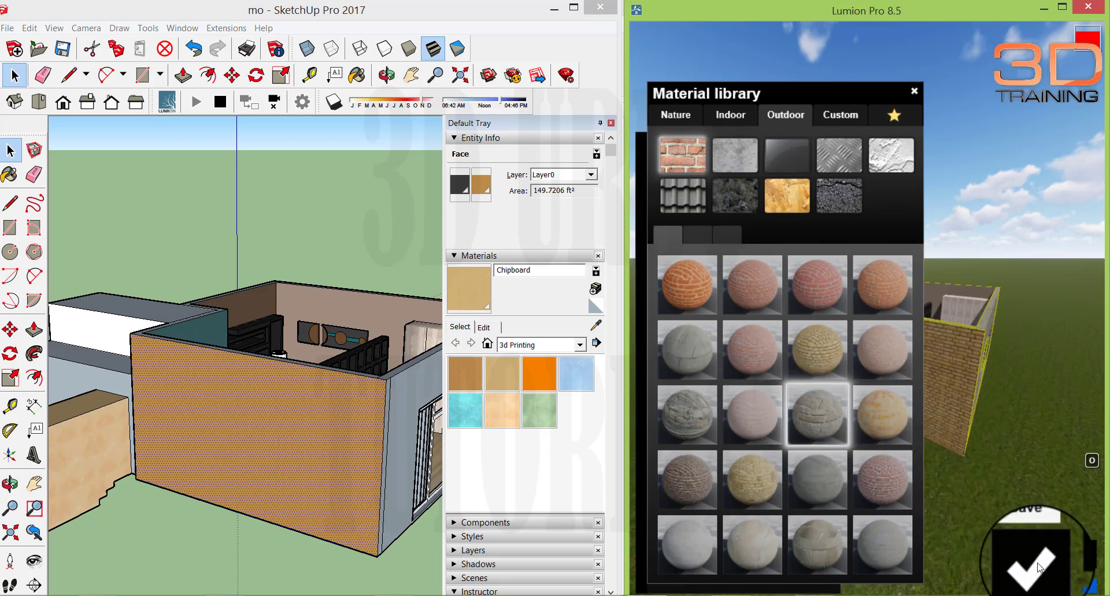
pyautogui.click(1032, 567)
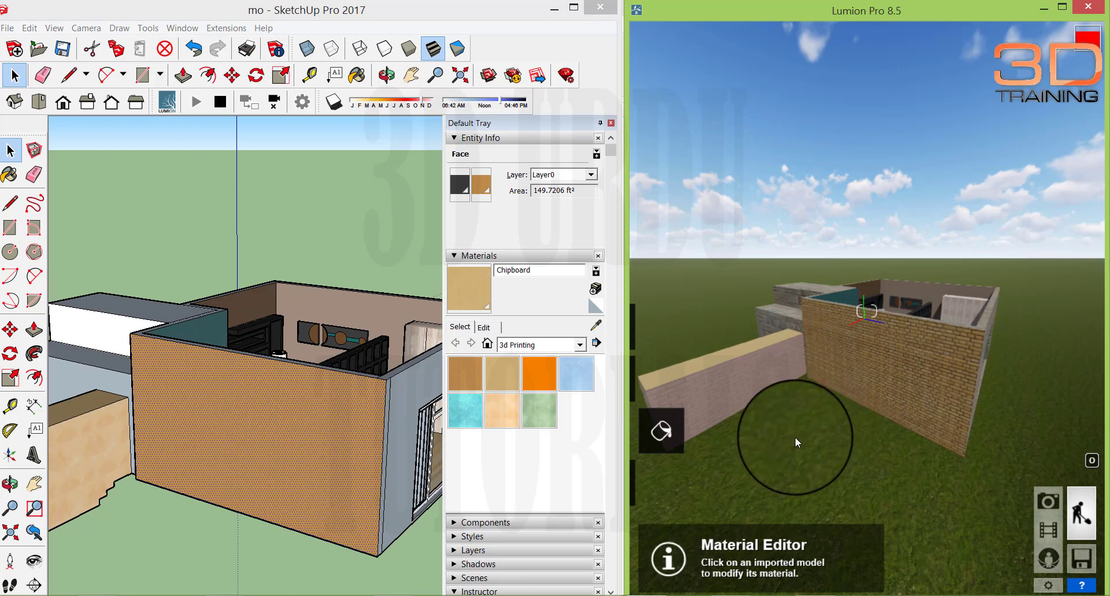
# - Examine the stone-clad window wall and its glazing up close in Lumion
pyautogui.press('d')
pyautogui.moveTo(805, 448); pyautogui.dragTo(834, 442, button='right')
pyautogui.press('d')
pyautogui.press('d')
pyautogui.press('w')
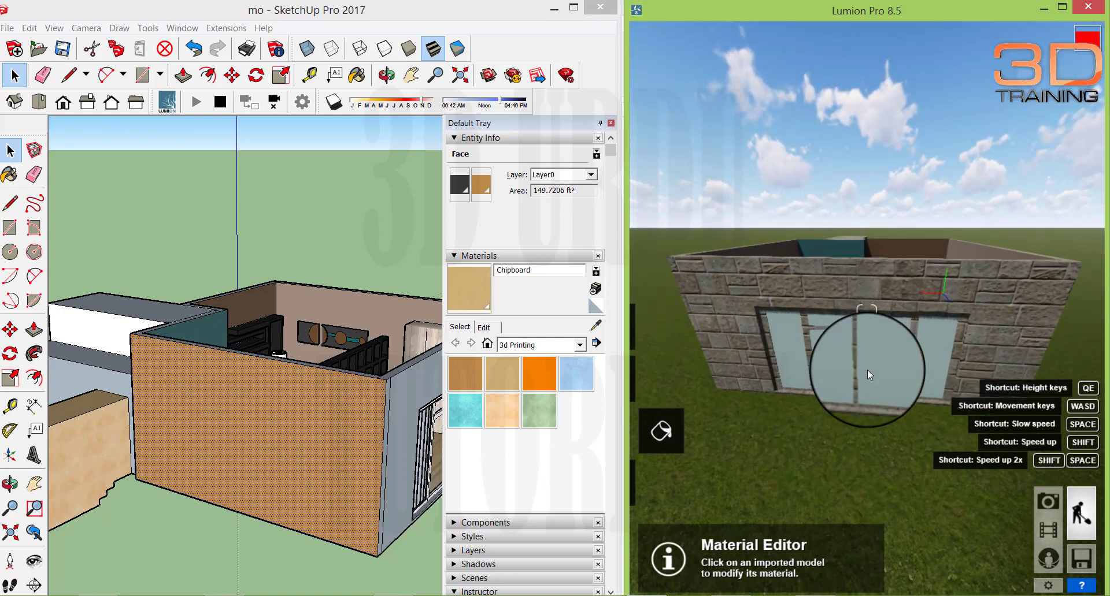
pyautogui.press('w')
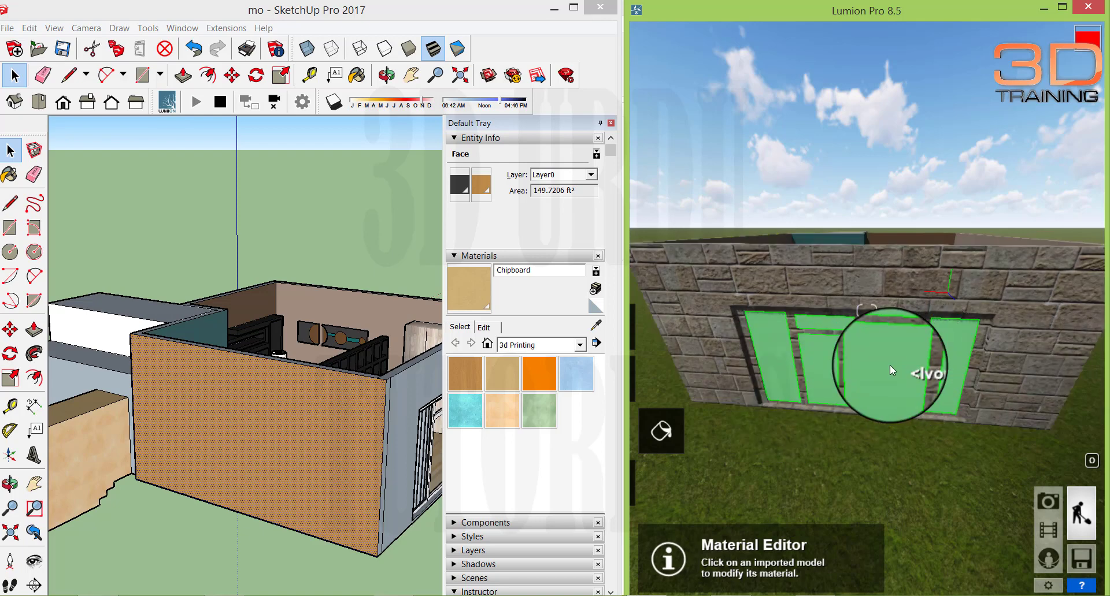
pyautogui.moveTo(889, 449); pyautogui.dragTo(889, 408, button='right')
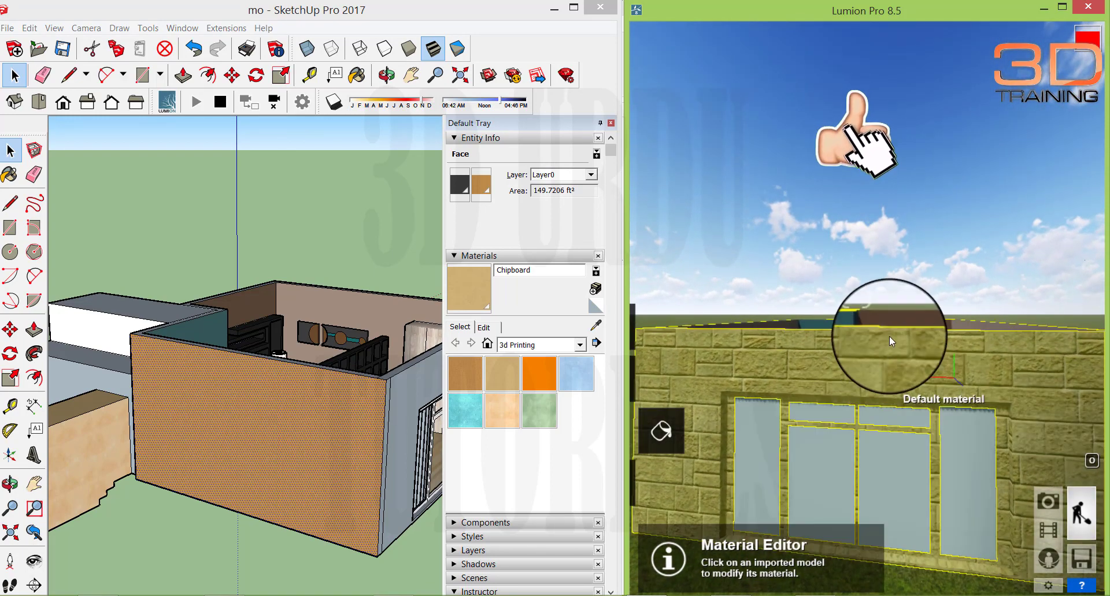